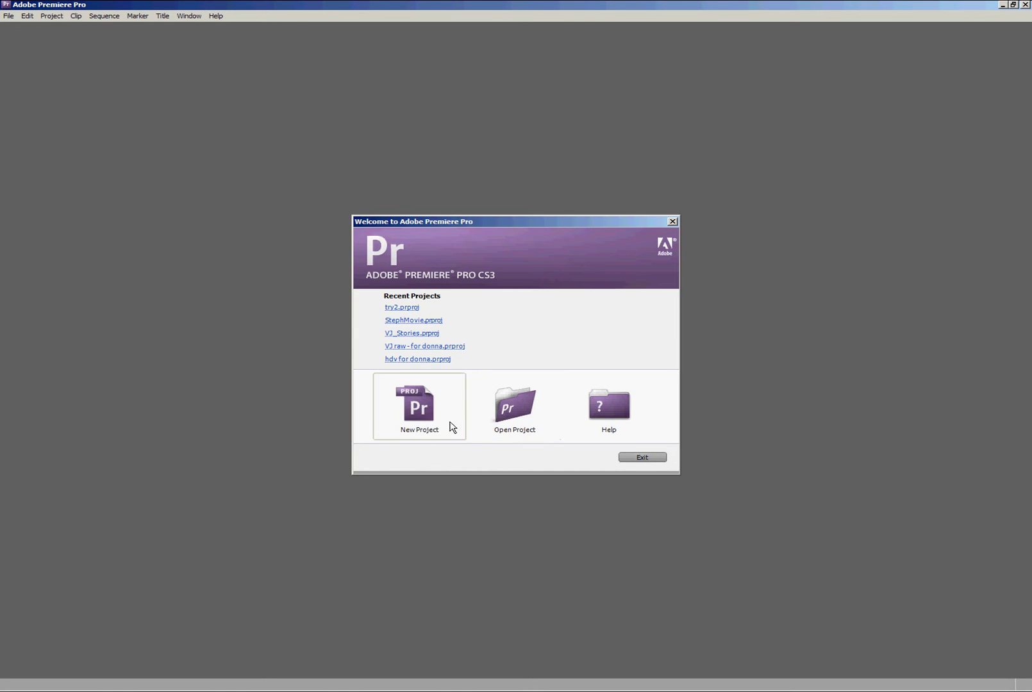
Choose New Project on the Welcome screen to begin a new project
left_click(422, 417)
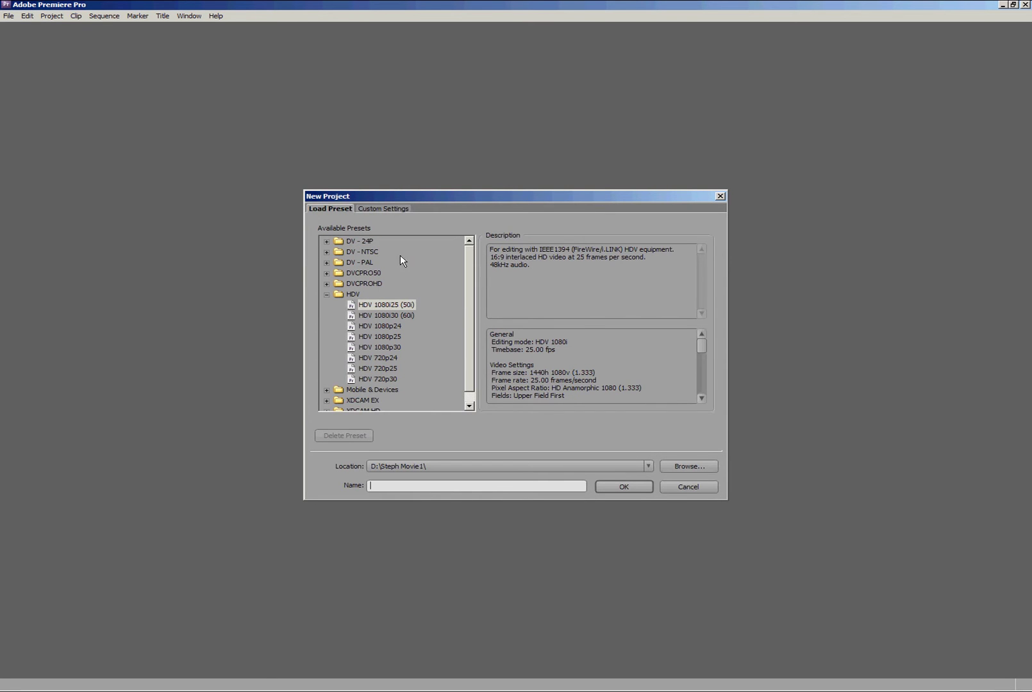
Select the DV - PAL Widescreen 48kHz preset (16:9 PAL, 25 fps) for the project
left_click(327, 294)
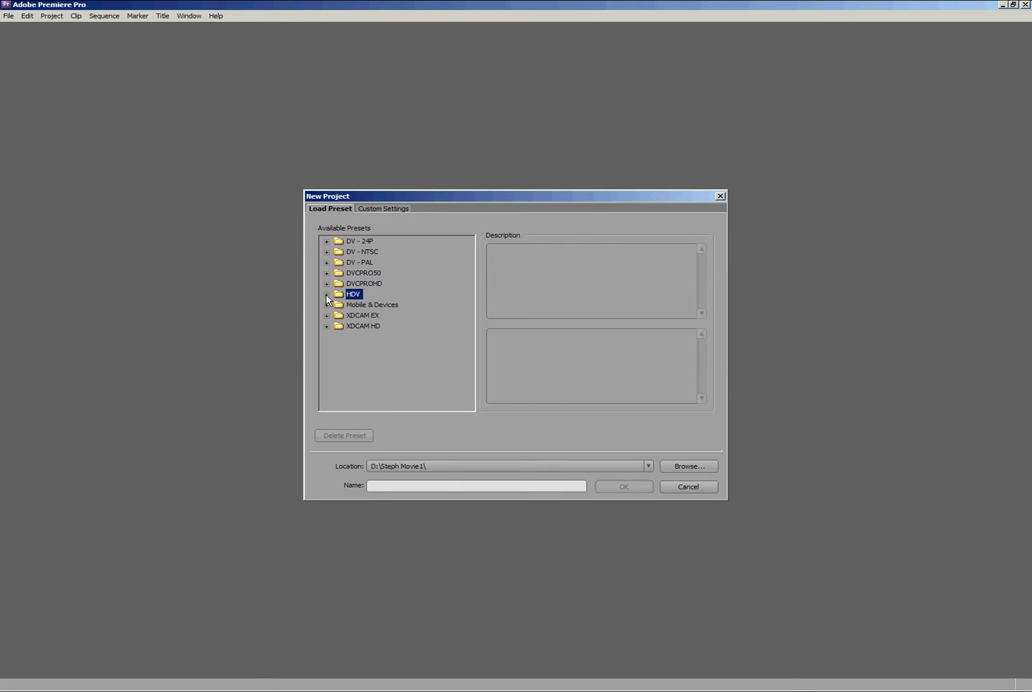
left_click(327, 262)
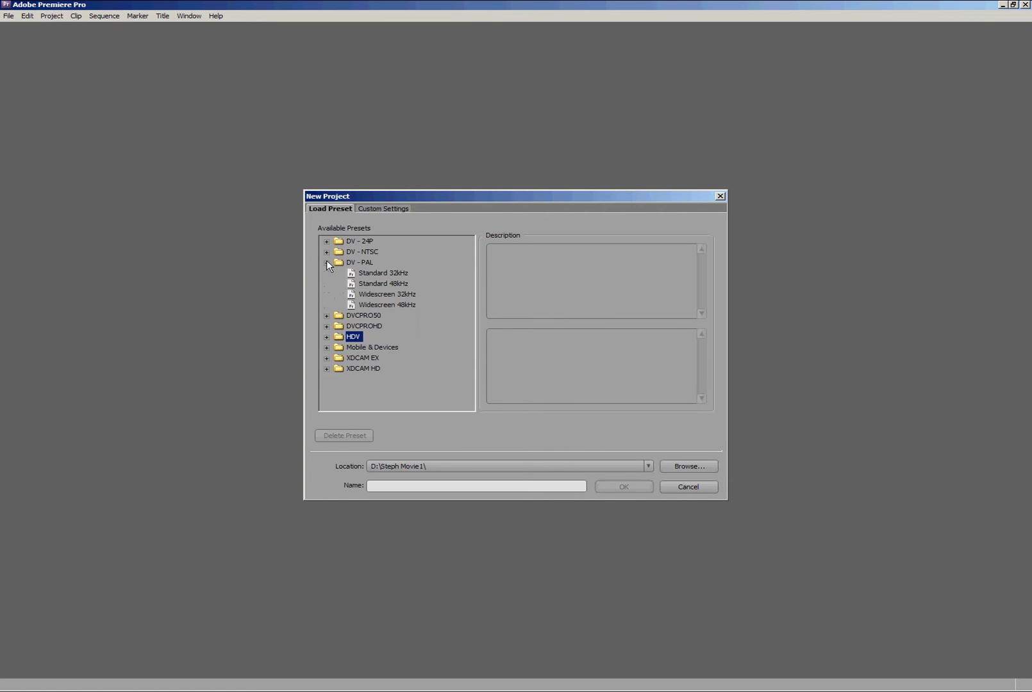
left_click(363, 267)
left_click(376, 305)
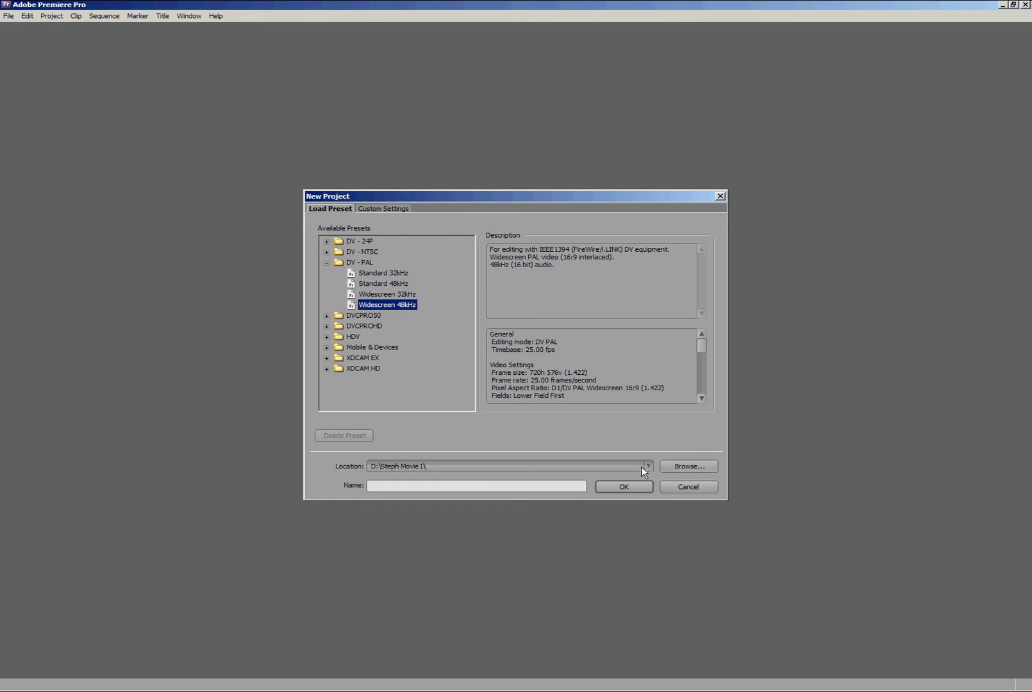
Set the project location to the StephMovie folder on FreeAgent Drive (I:)
left_click(677, 466)
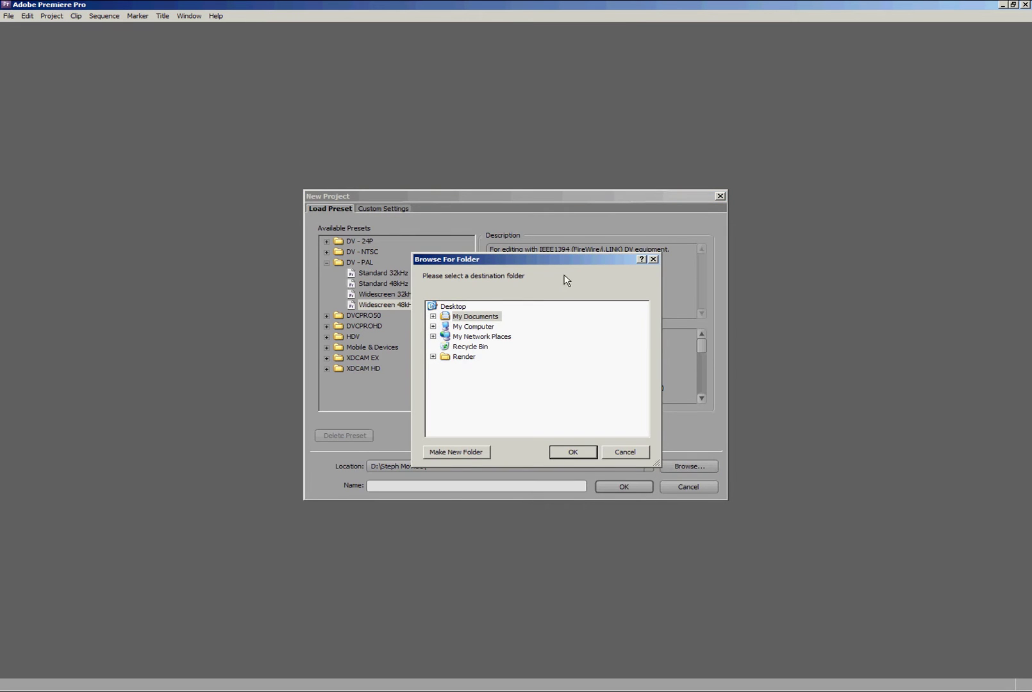
left_click_drag(547, 259, 668, 124)
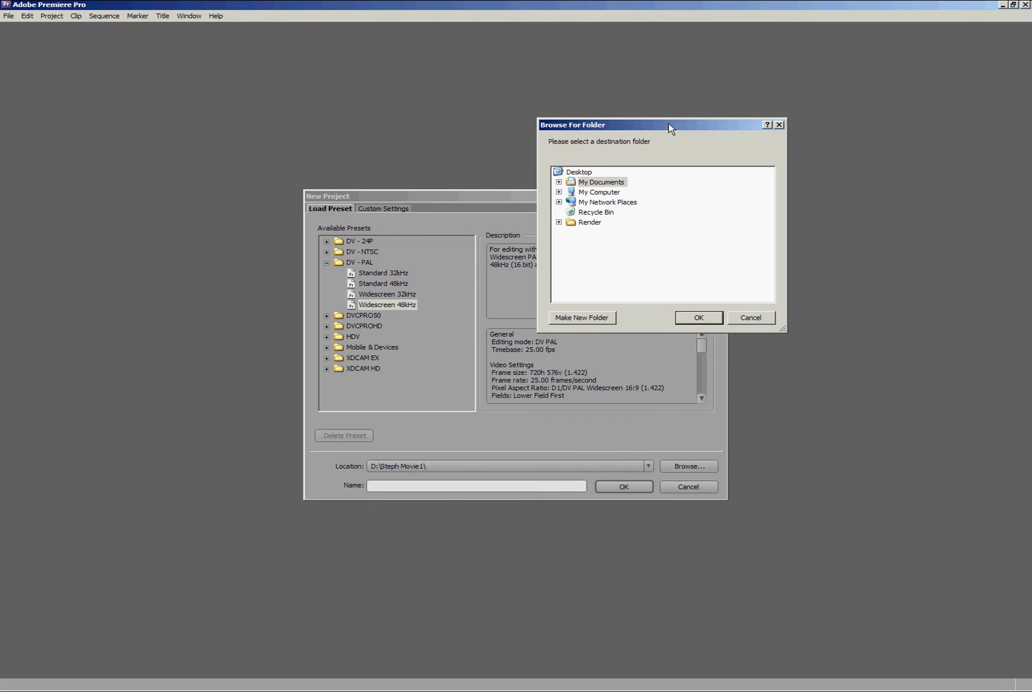
left_click(559, 193)
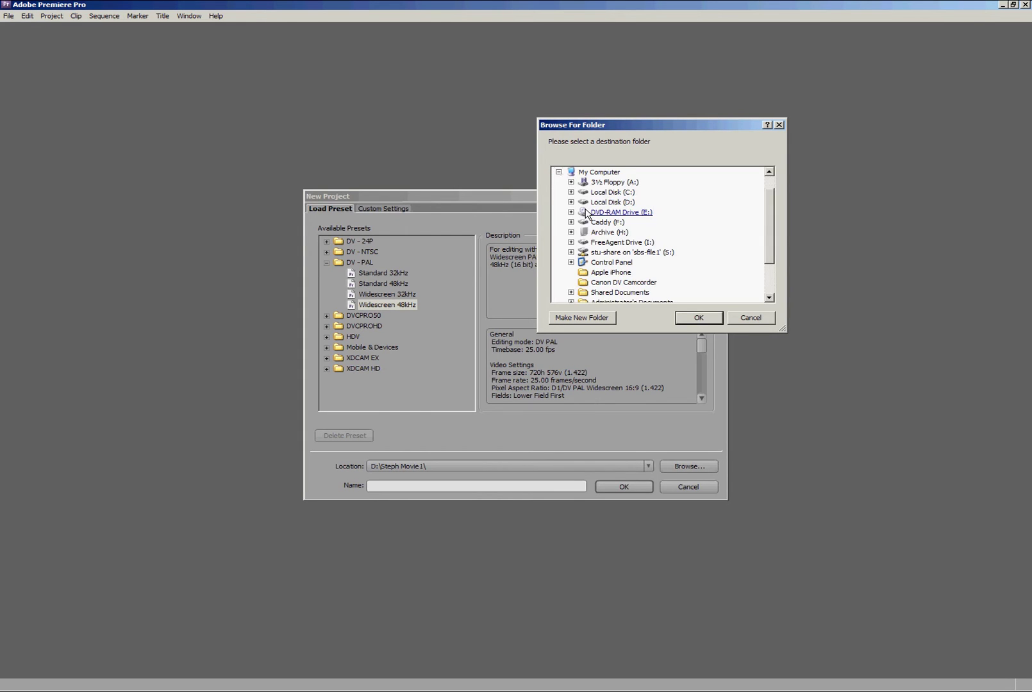
left_click(570, 233)
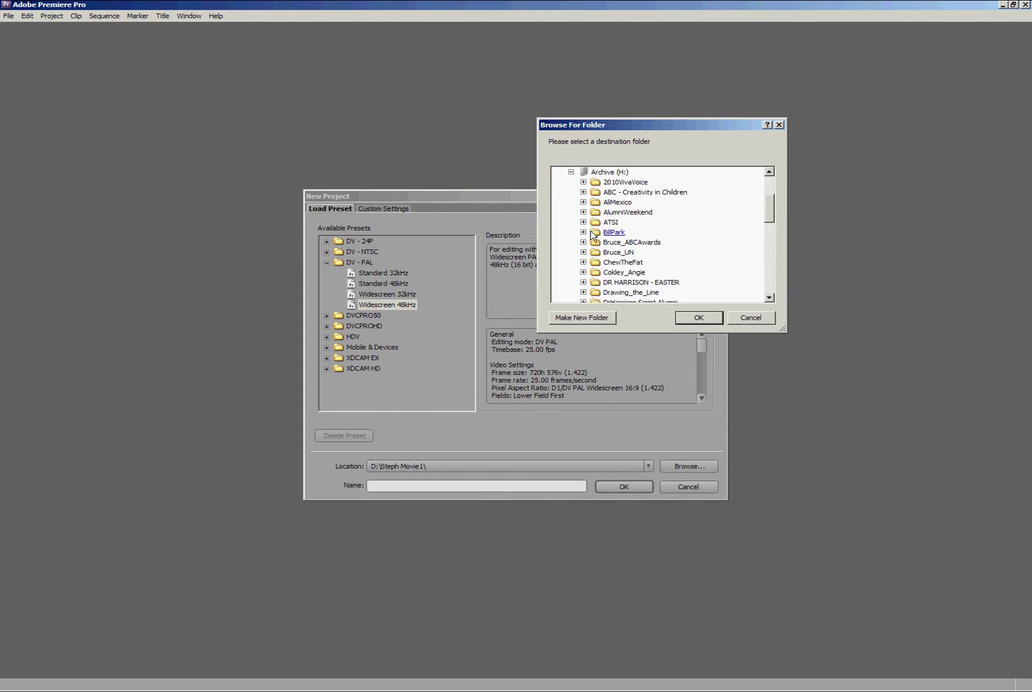
scroll(773, 216, "up", 2)
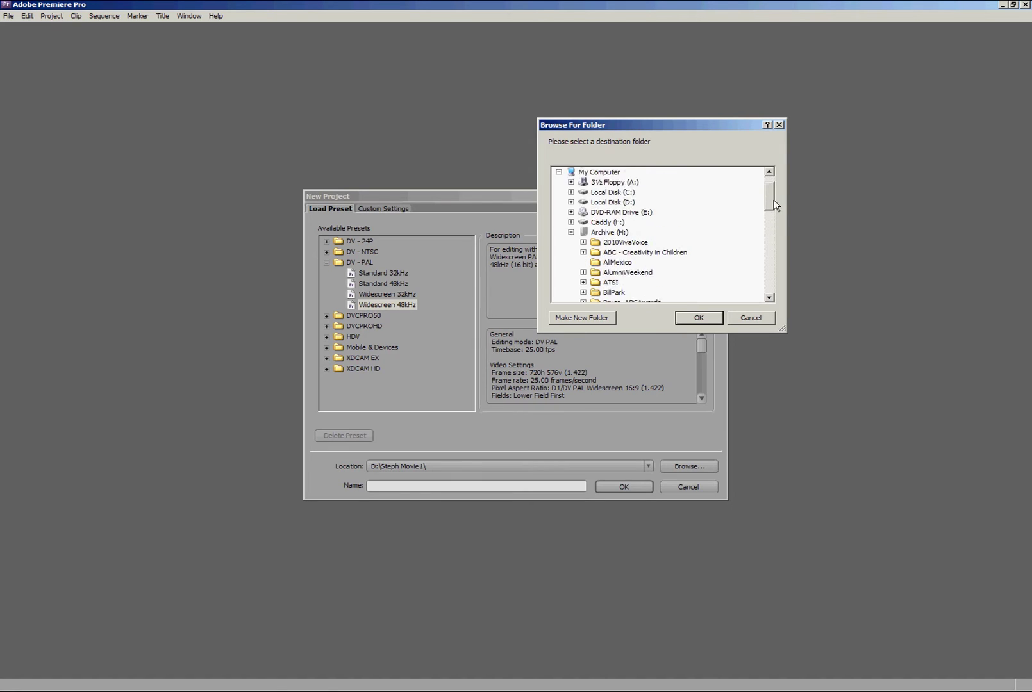
scroll(773, 214, "down", 2)
scroll(712, 241, "down", 1)
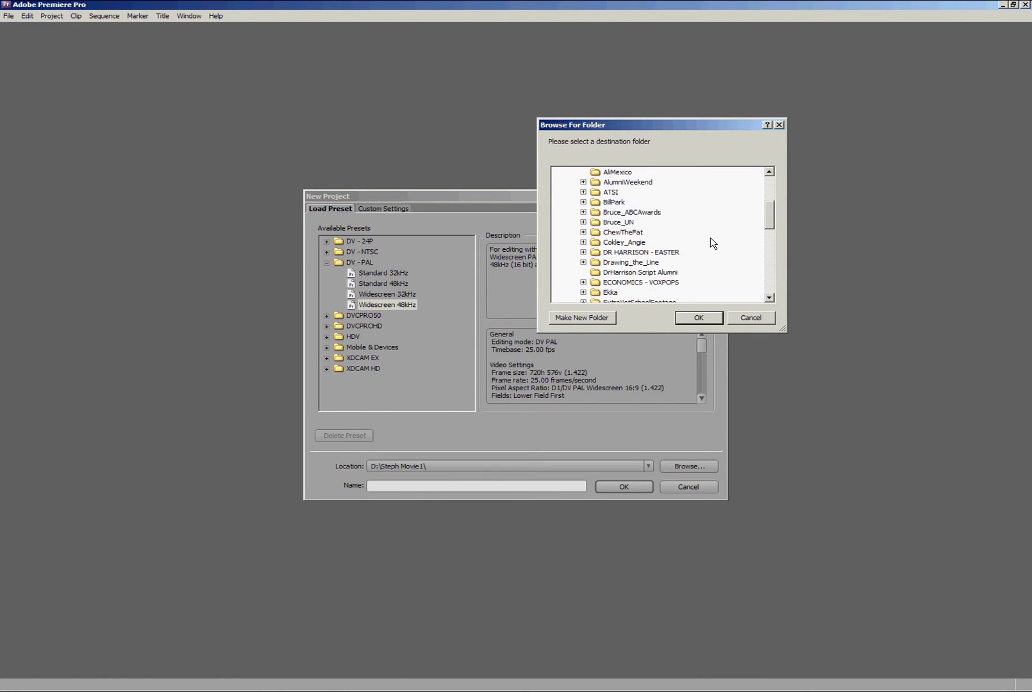
scroll(712, 242, "up", 3)
left_click(570, 233)
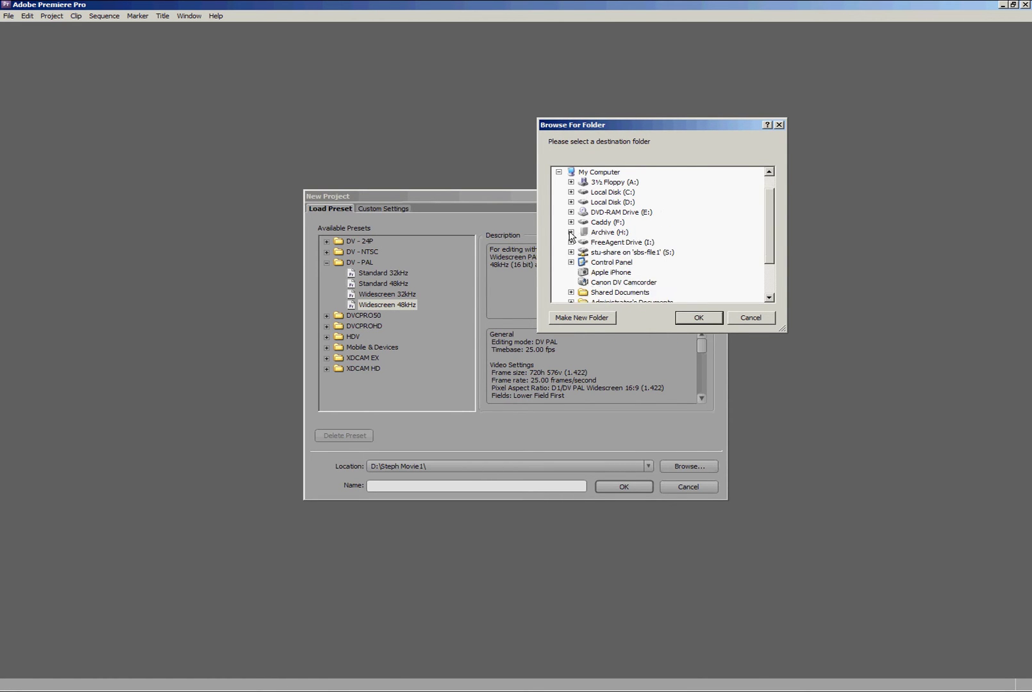
left_click(571, 241)
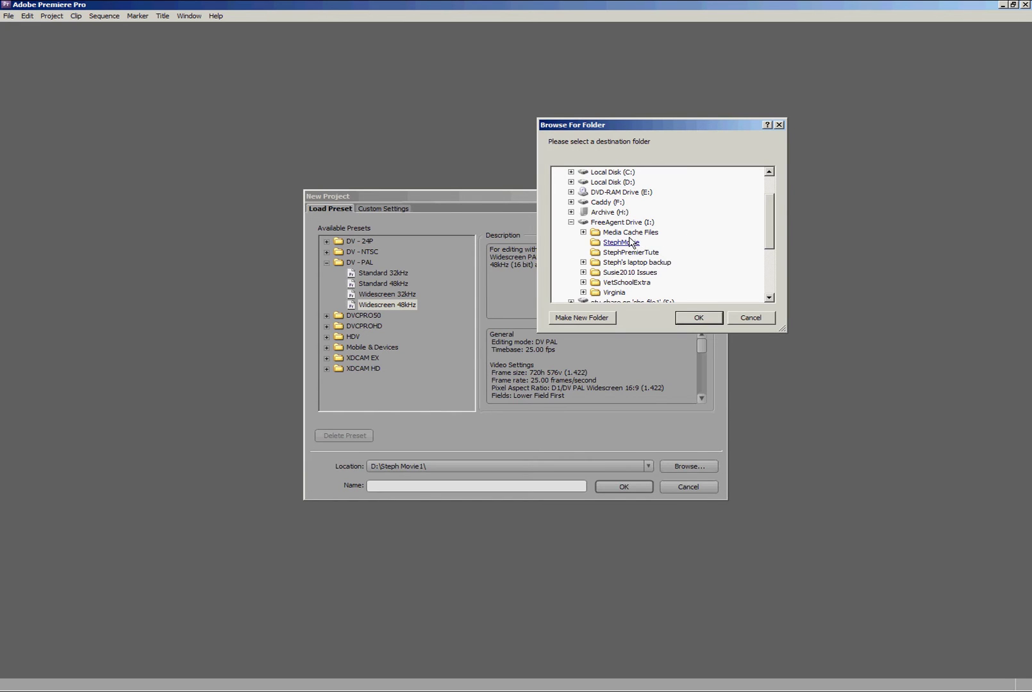
left_click(621, 243)
left_click(692, 316)
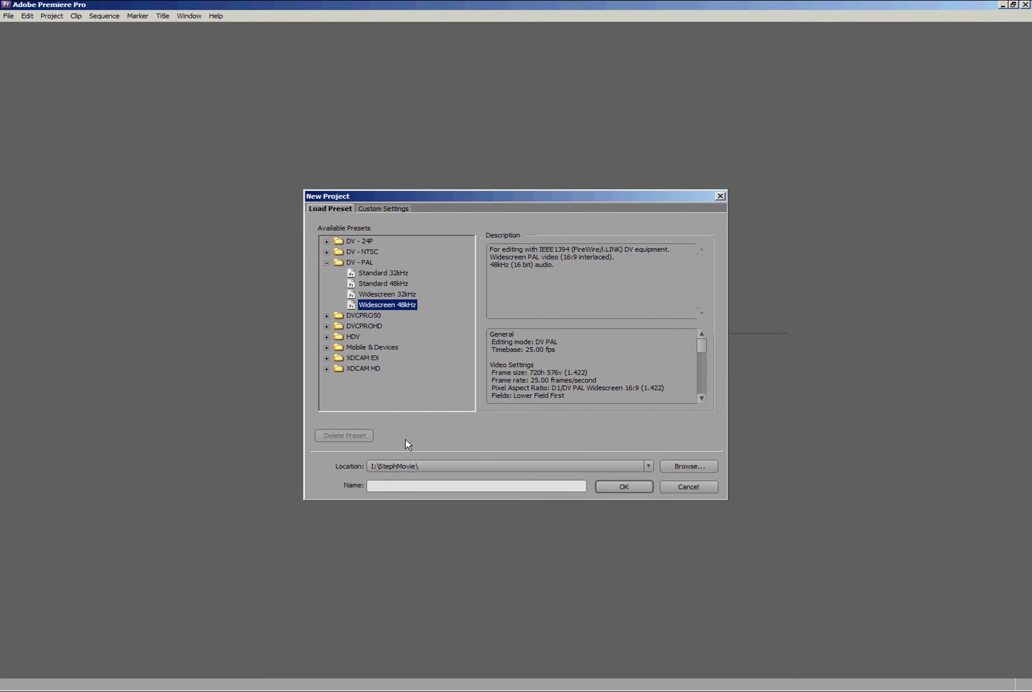
Name the project StephAssignment and create it
left_click(384, 487)
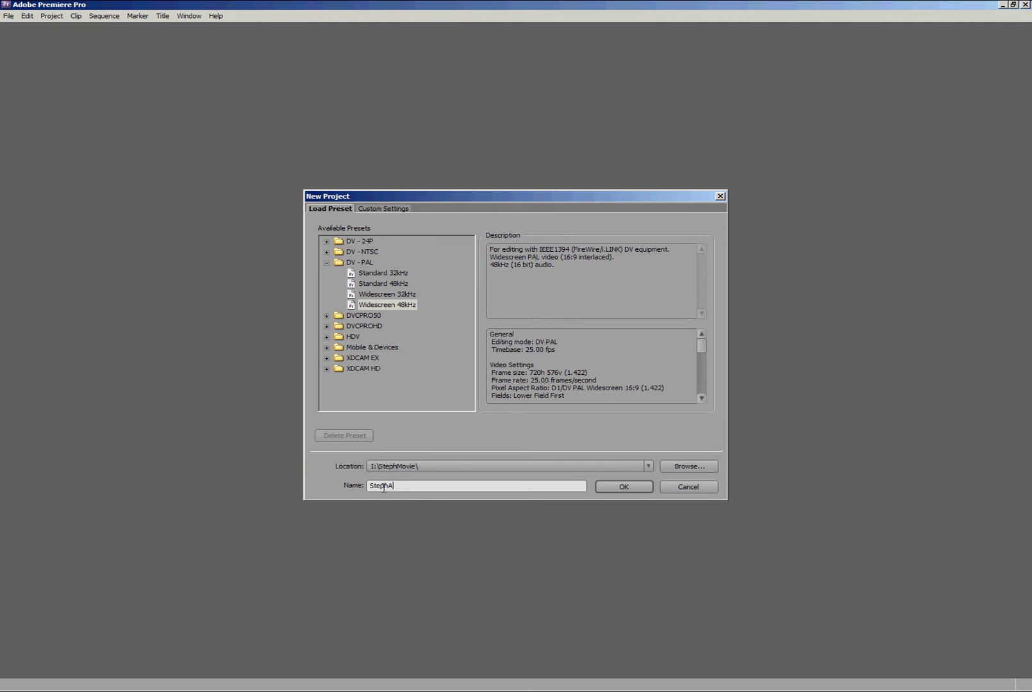
type("StephAssignment")
left_click(638, 488)
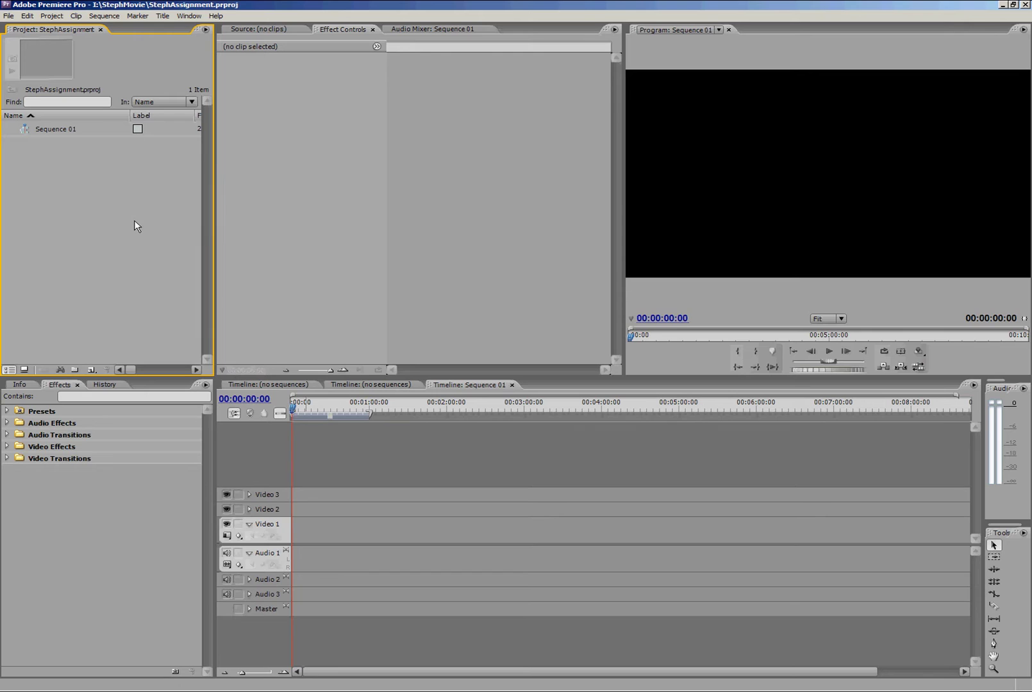
Bring the Source monitor forward, then activate the Timeline, Program monitor and Project panels
left_click(259, 29)
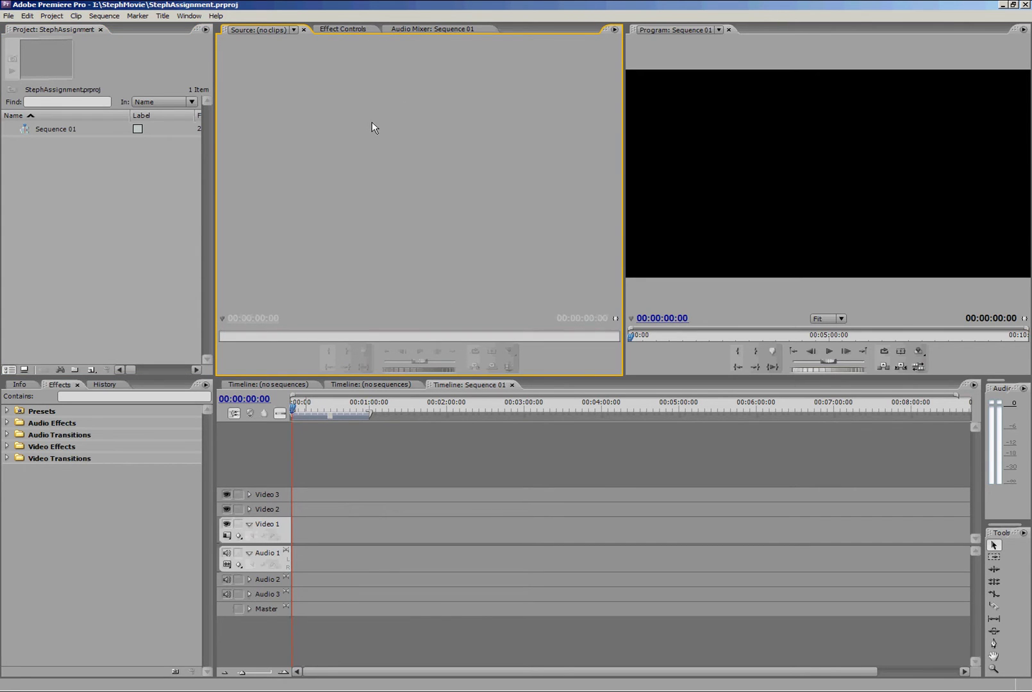
left_click(332, 528)
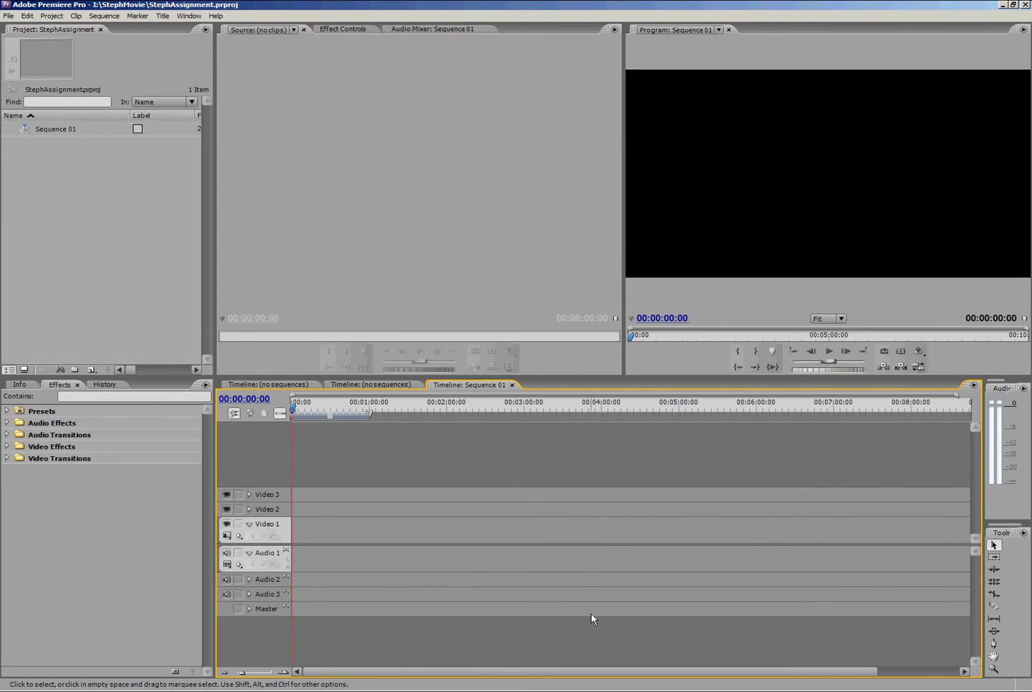
left_click(746, 274)
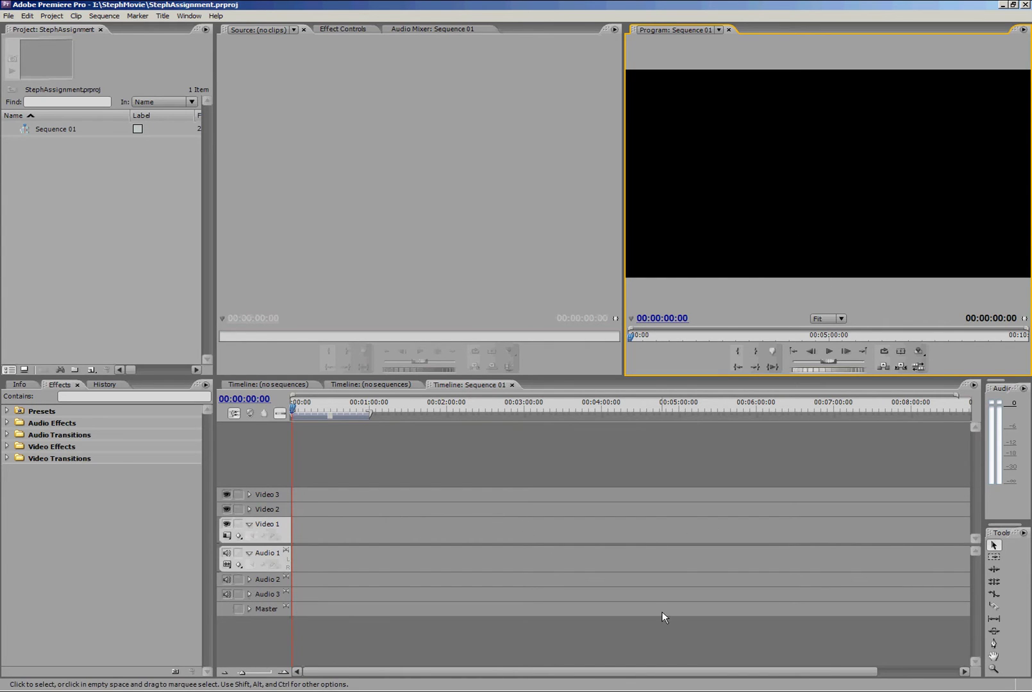
left_click(54, 238)
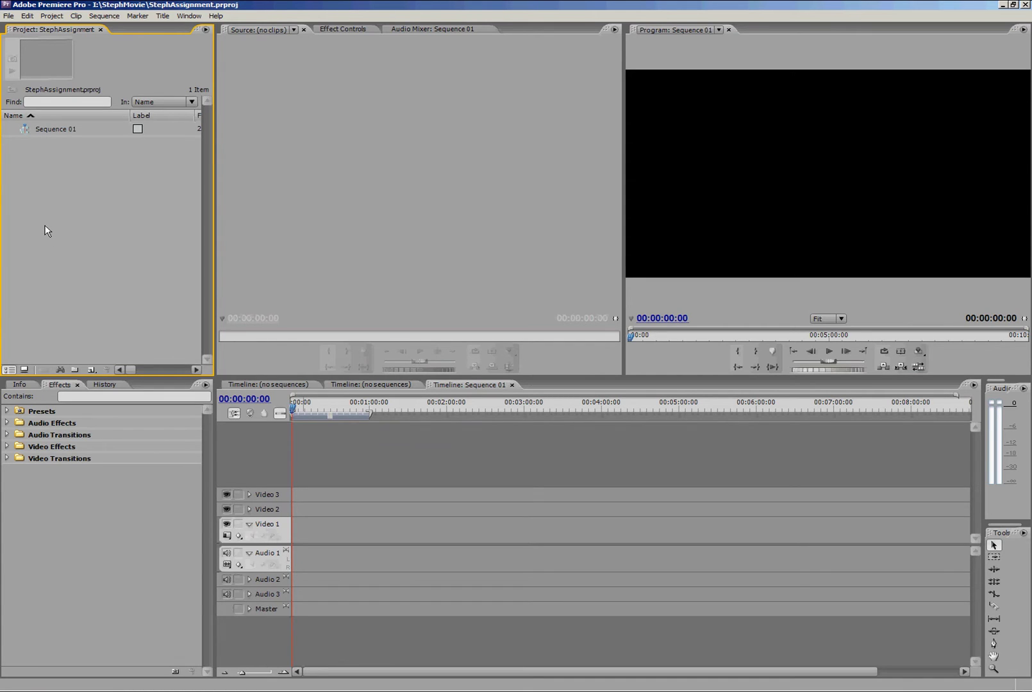
Open the Import dialog from the Project panel and browse to I:\StephMovie
right_click(45, 185)
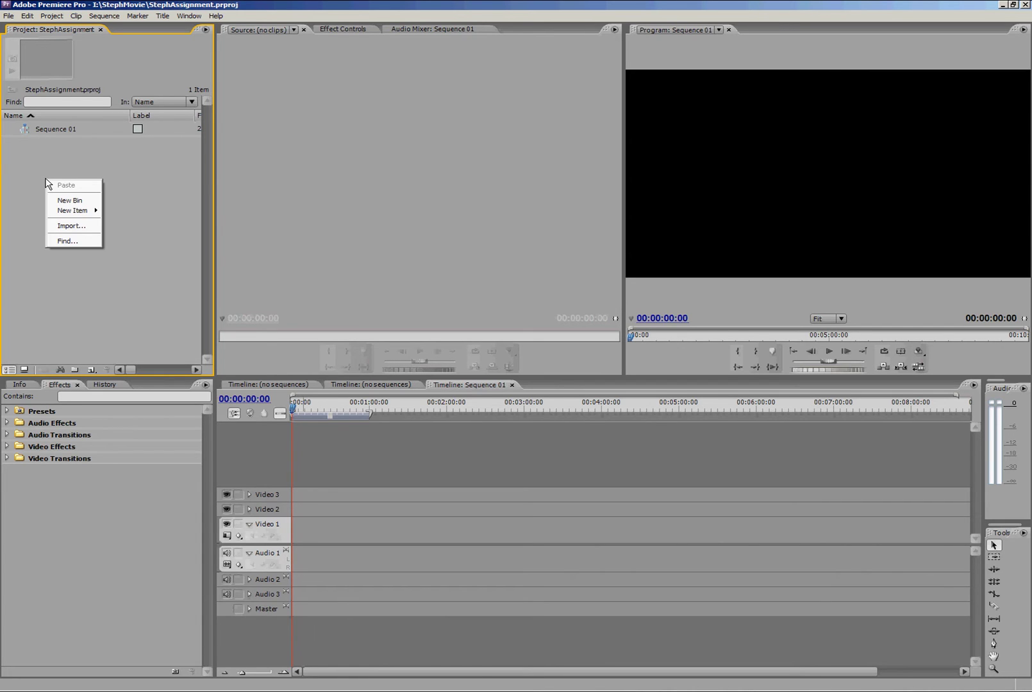
left_click(74, 226)
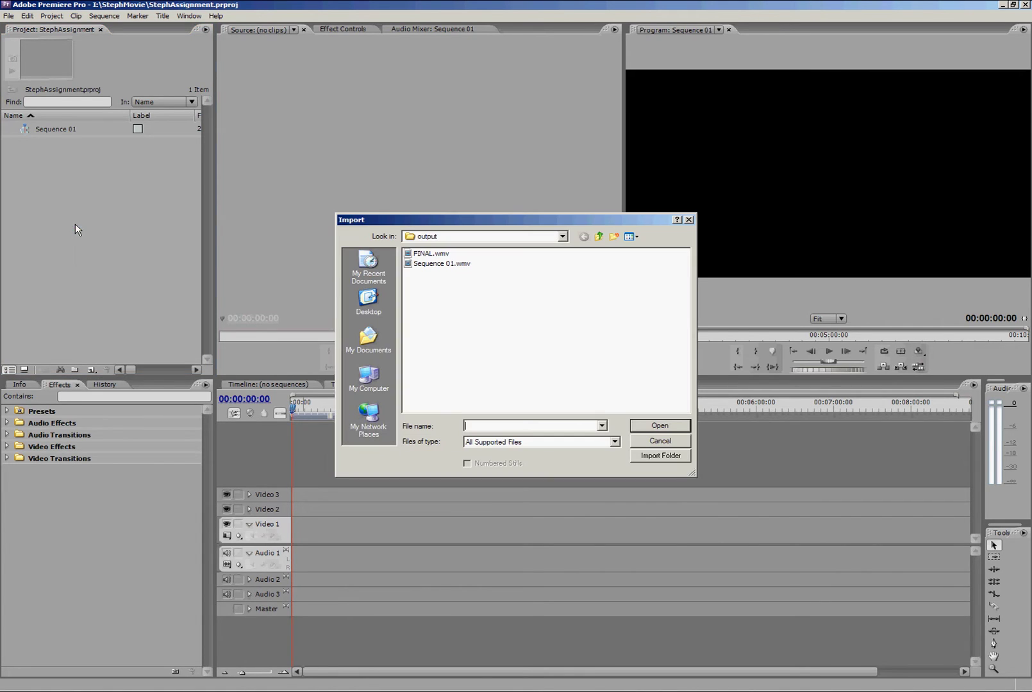
left_click(368, 377)
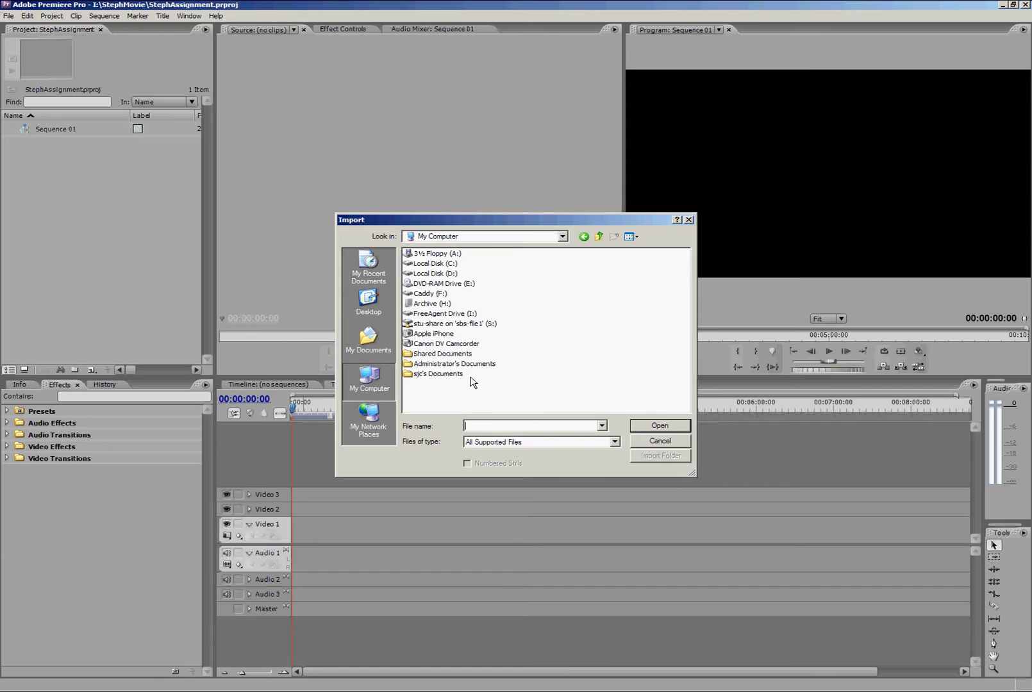
double_click(442, 315)
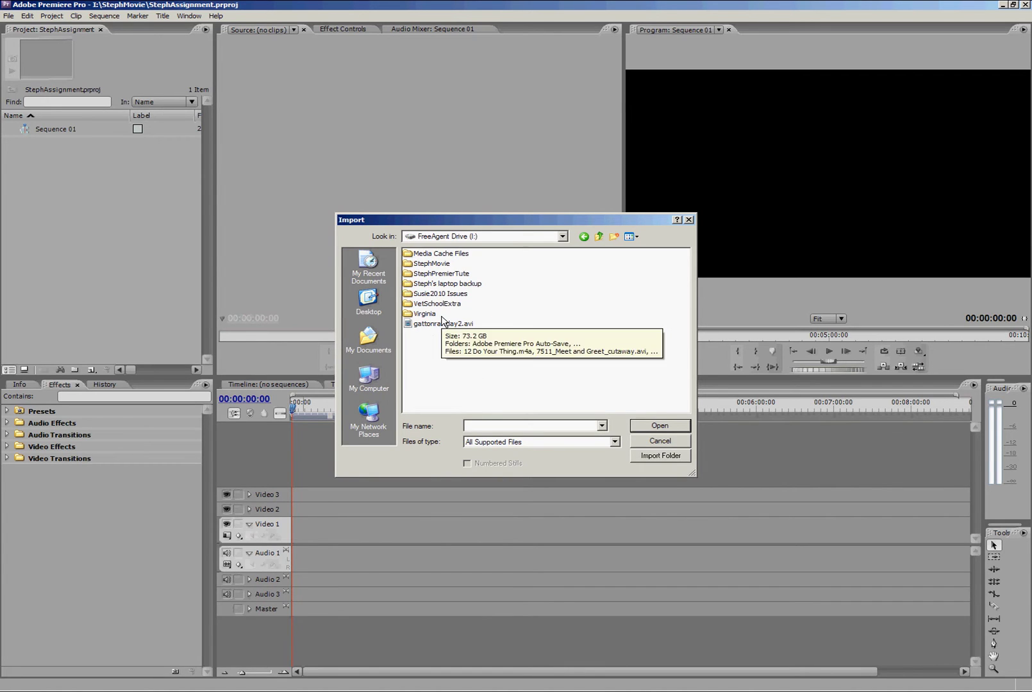
double_click(428, 263)
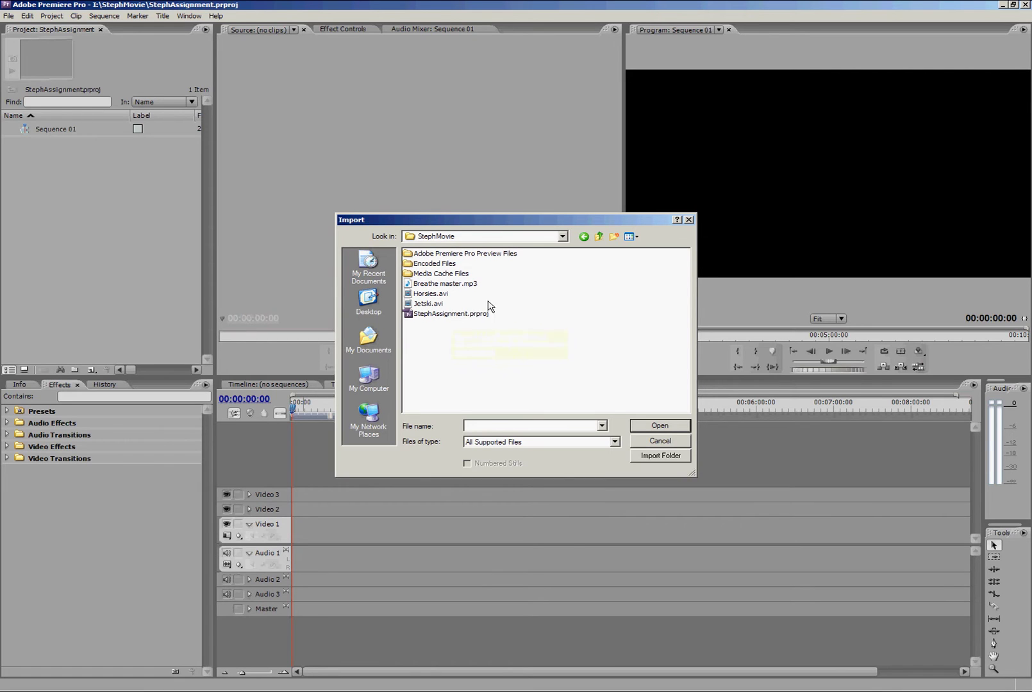
Select Breathe master.mp3, Horsies.avi and Jetski.avi and import them
left_click(437, 255)
left_click(425, 265)
left_click(424, 275)
left_click_drag(544, 255, 444, 287)
left_click(437, 314)
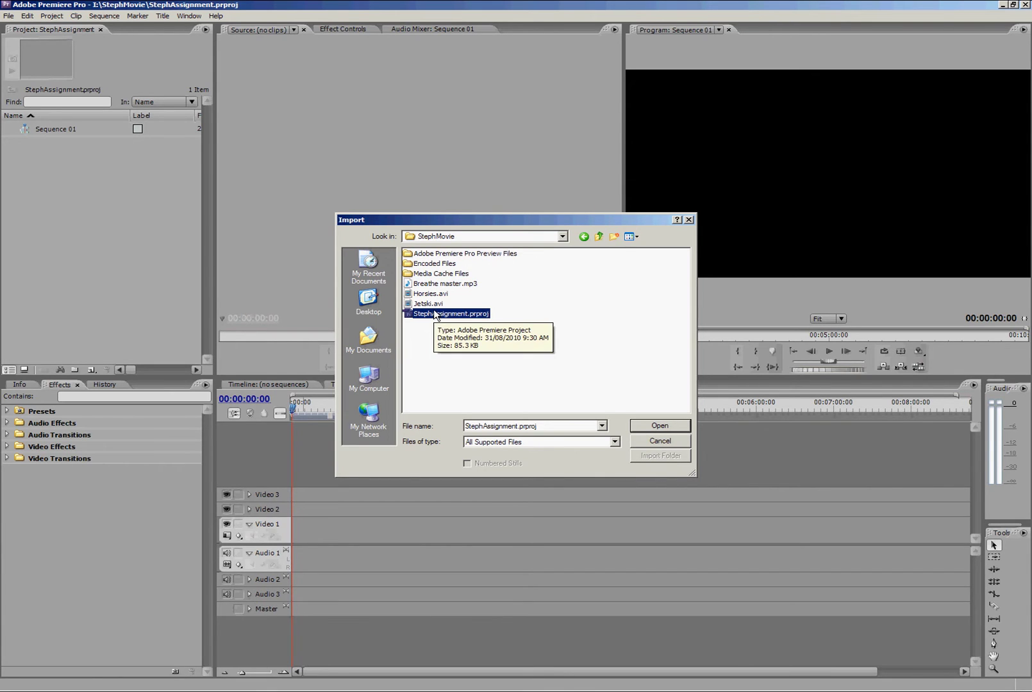
left_click(537, 279)
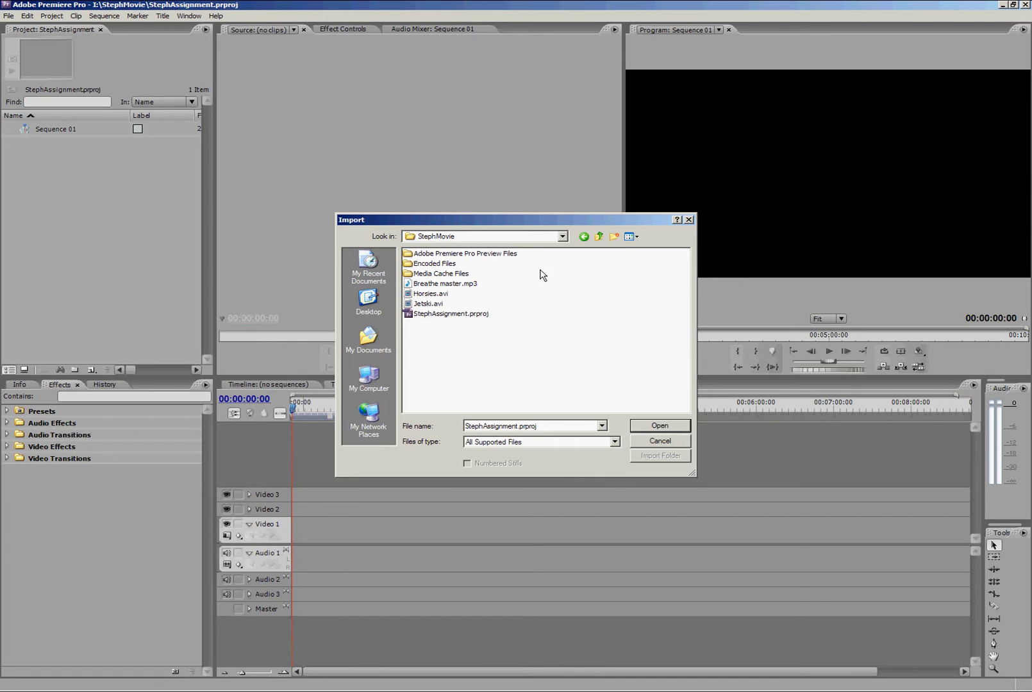
left_click(455, 289)
key("shift+Down")
key("shift+Down")
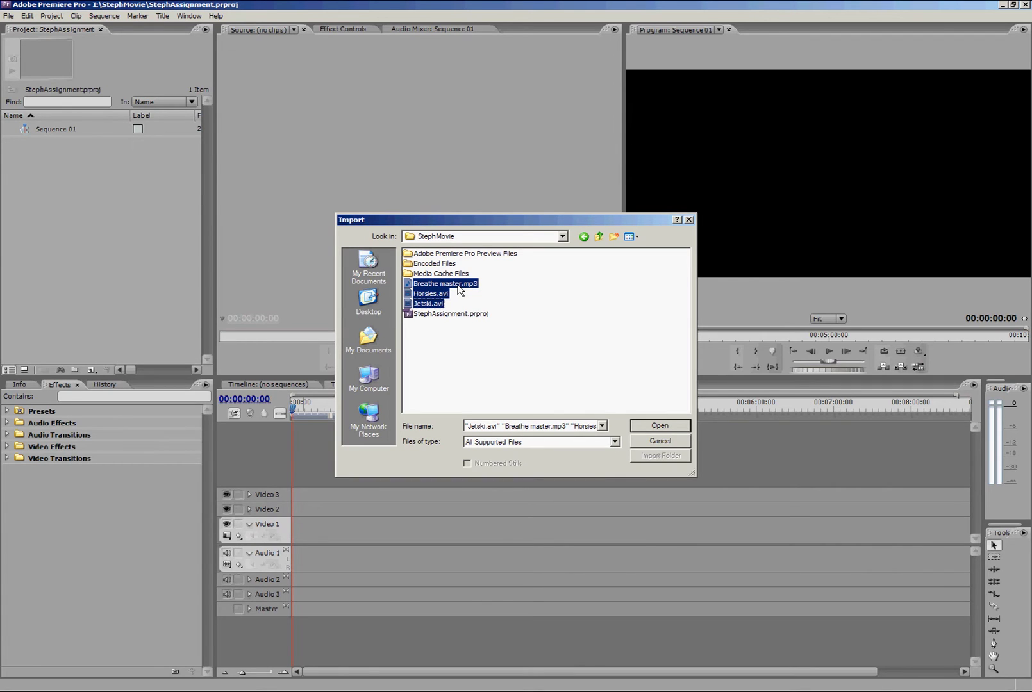
left_click(657, 425)
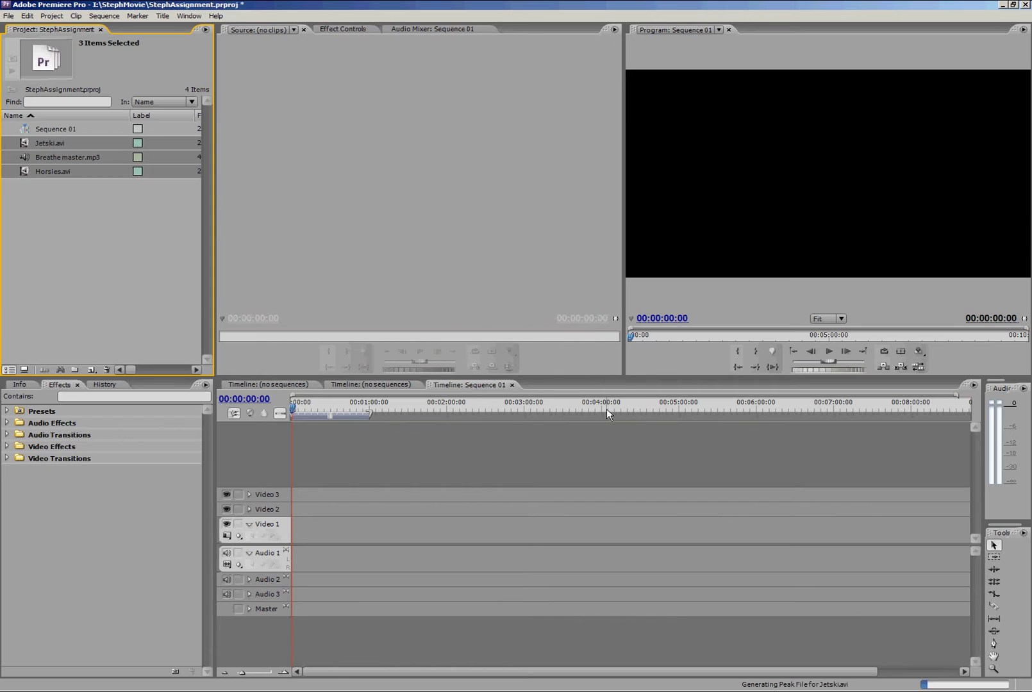
Drag Jetski.avi from the Project panel into the Source monitor
left_click(169, 271)
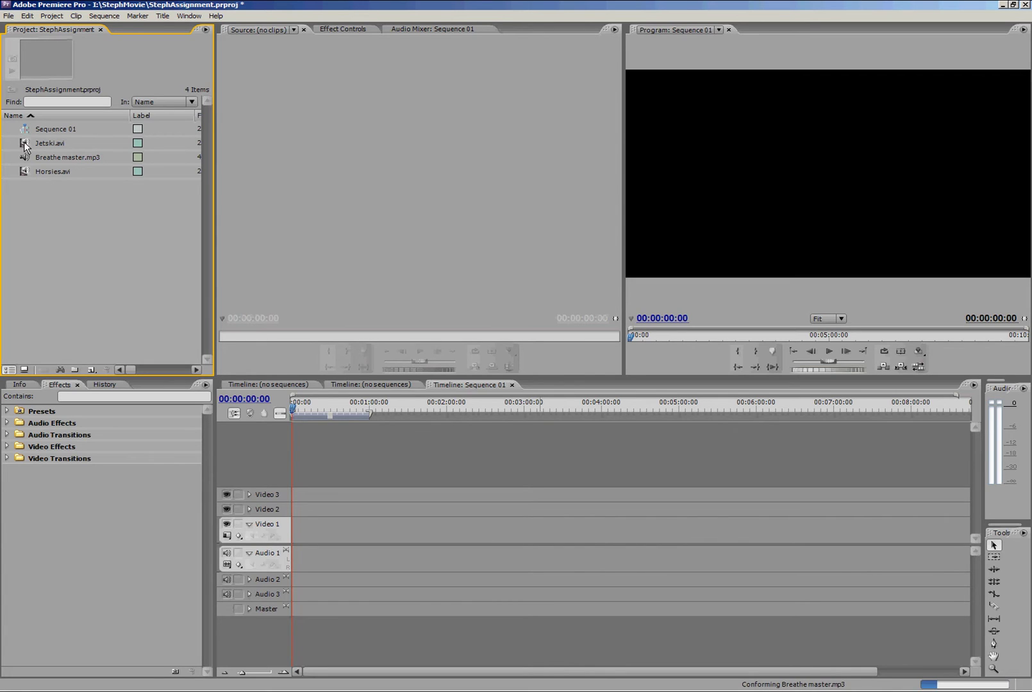
left_click(24, 145)
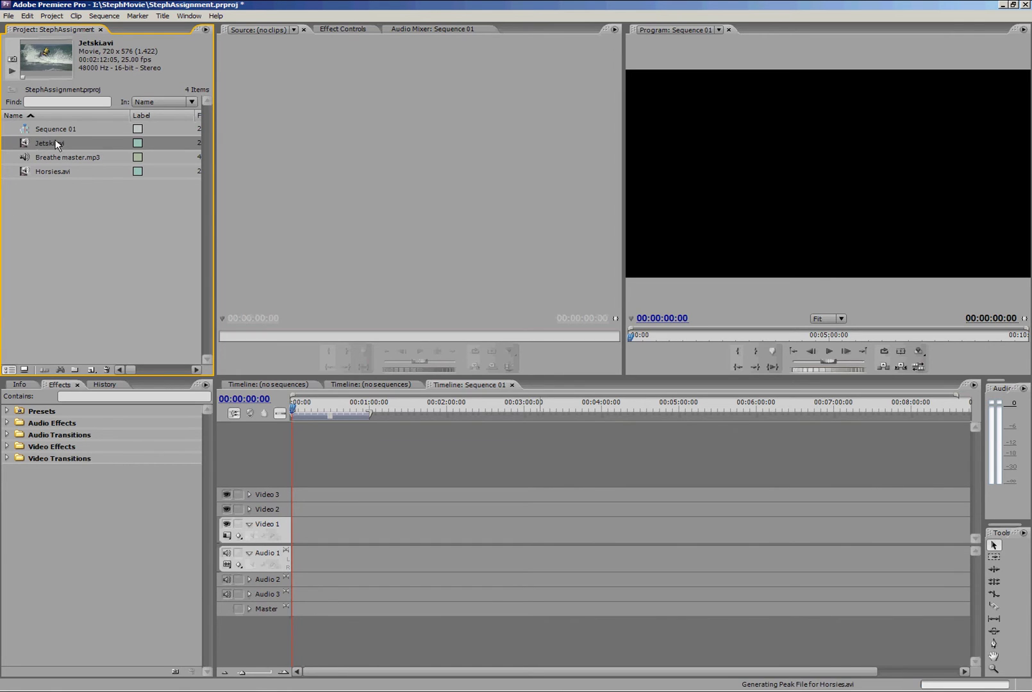
left_click_drag(25, 141, 328, 143)
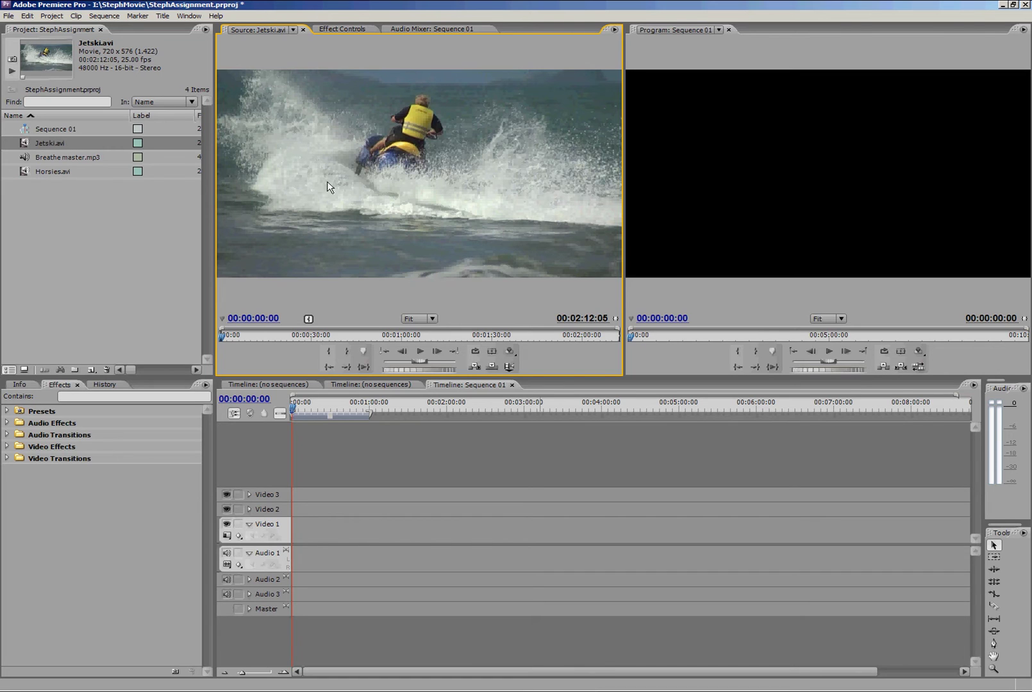
left_click(419, 353)
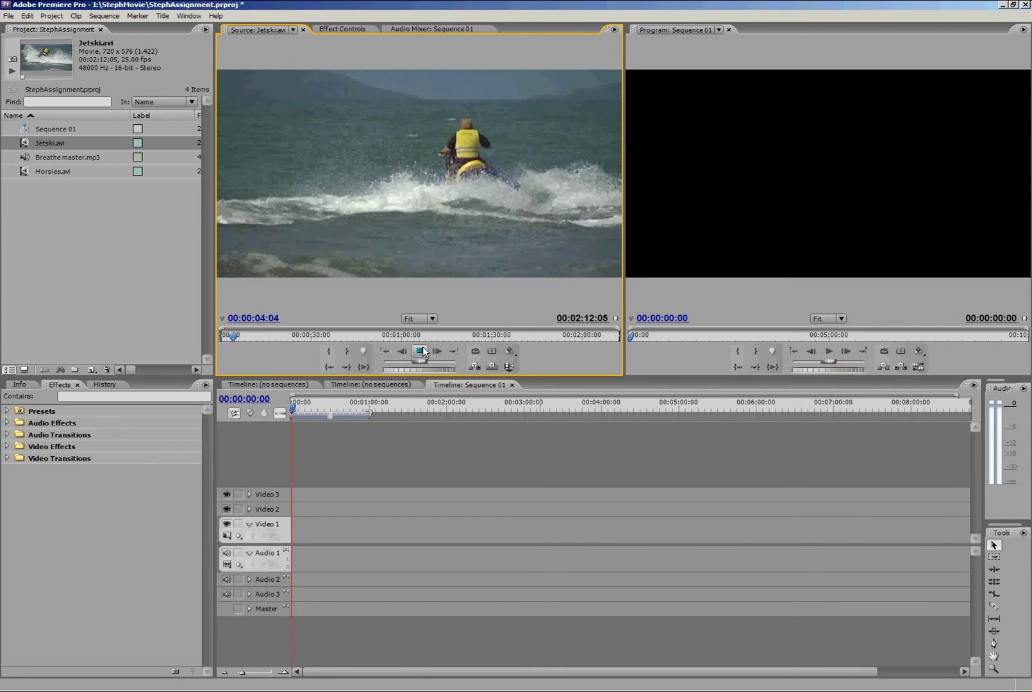
key("space")
left_click_drag(240, 340, 439, 359)
key("space")
left_click_drag(237, 336, 341, 340)
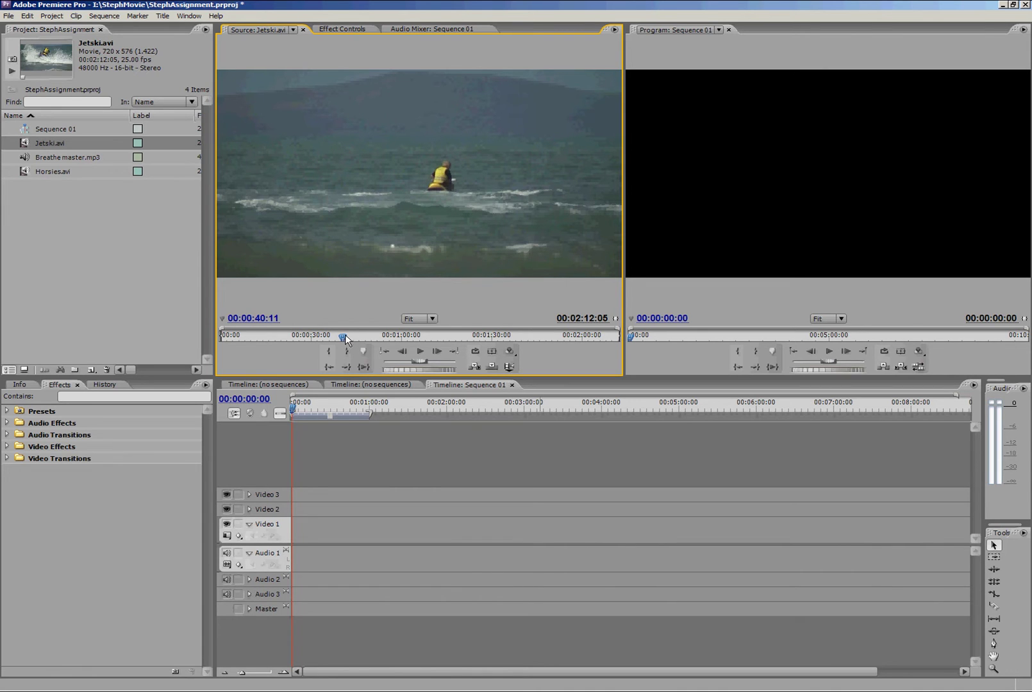
left_click_drag(345, 339, 271, 334)
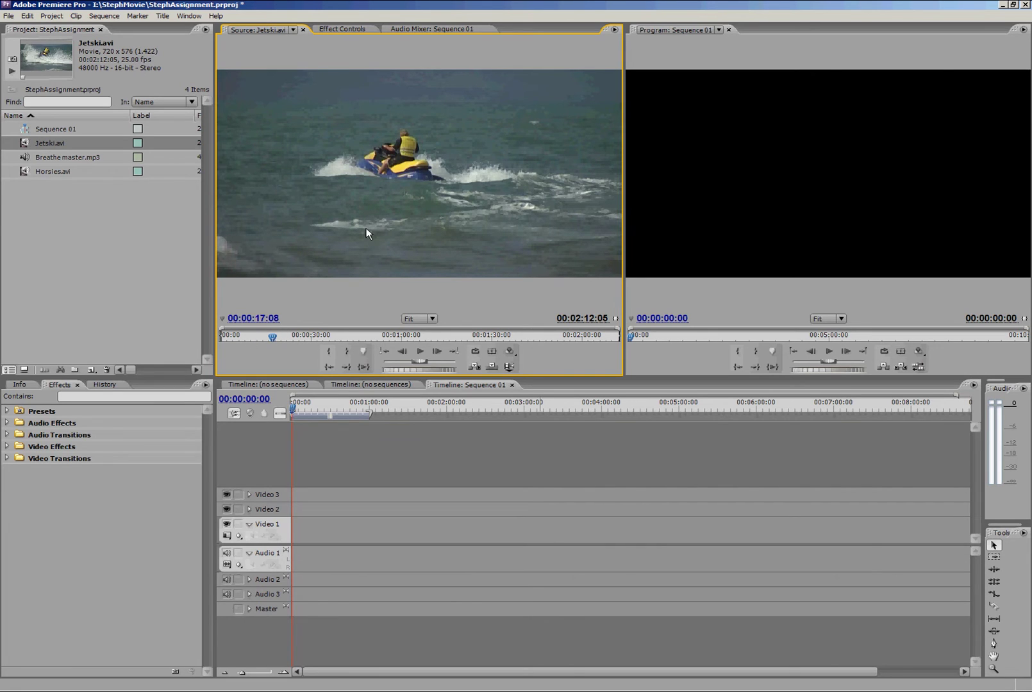
Mark Jetski.avi with In at 00:00:17:08 and Out at 00:00:40:16, a 00:00:23:09 section
key("i")
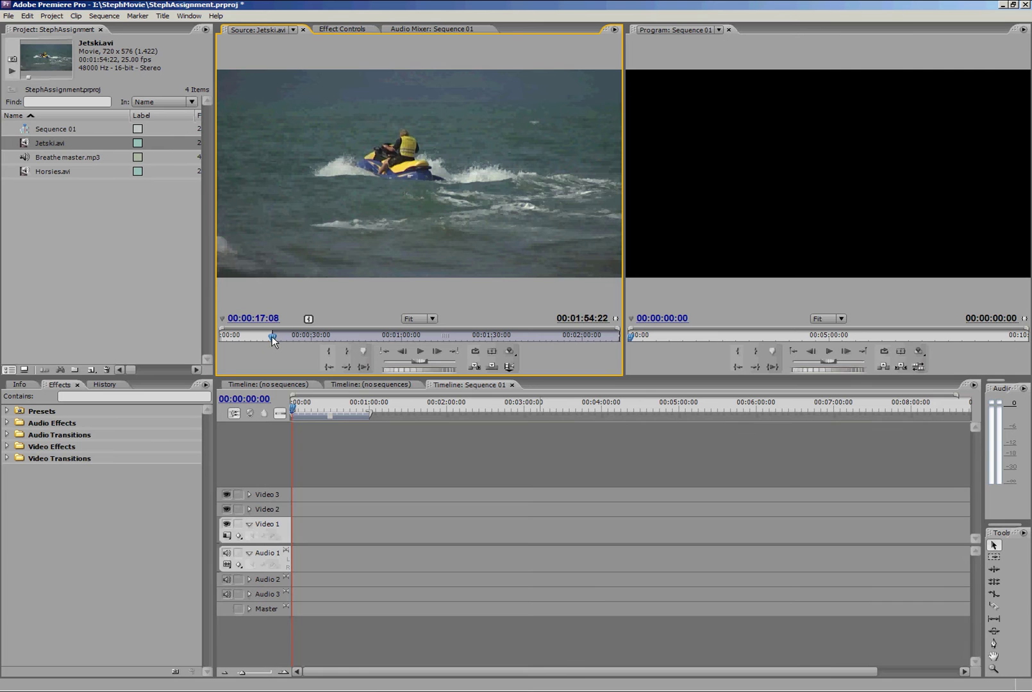
key("space")
left_click_drag(275, 336, 343, 340)
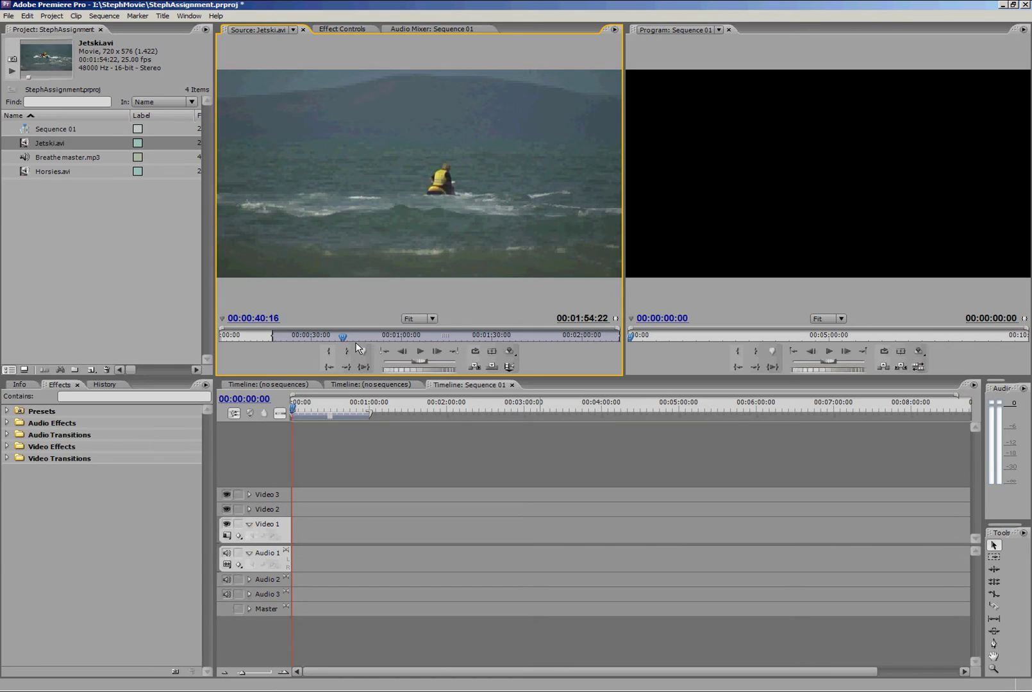
key("o")
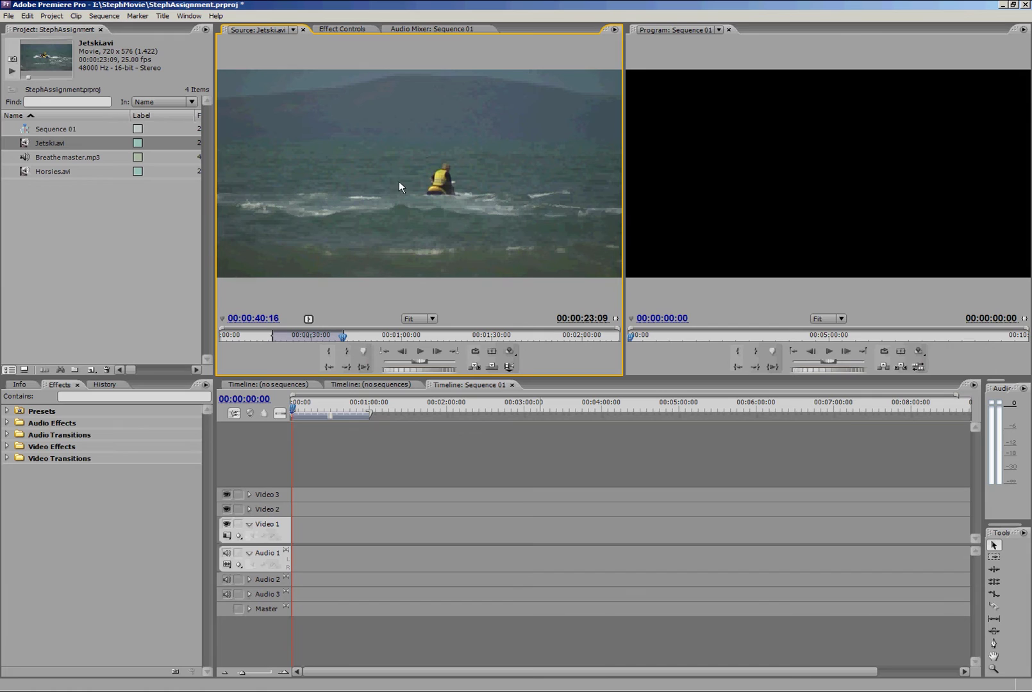
Overwrite the marked Jetski section onto Video 1 and Audio 1 at the sequence start
left_click_drag(380, 177, 288, 532)
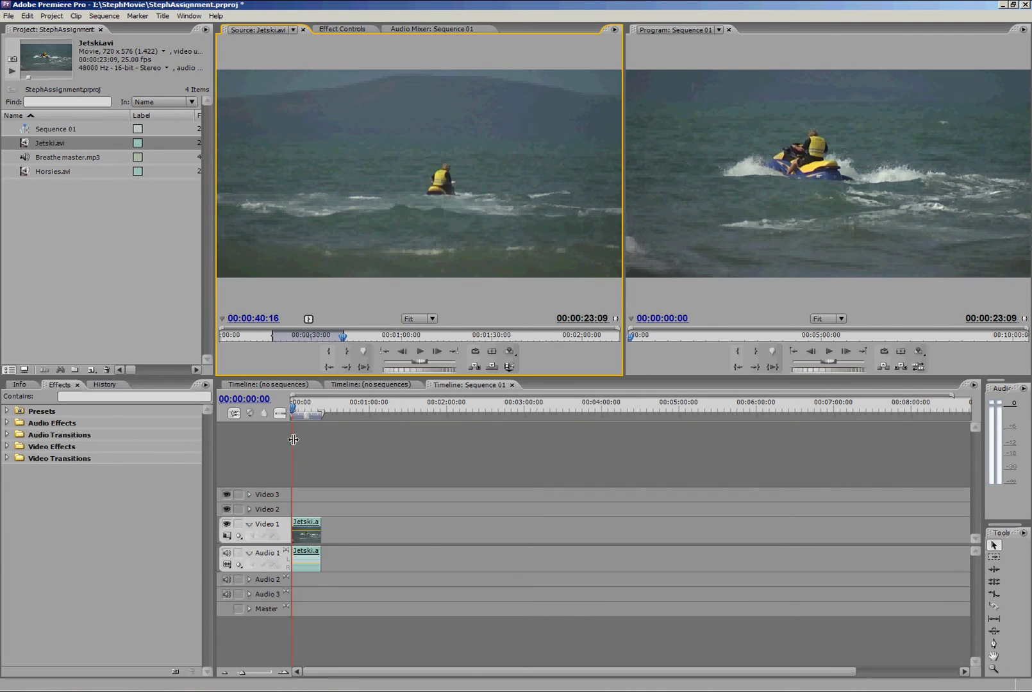
left_click(293, 411)
left_click_drag(293, 411, 284, 412)
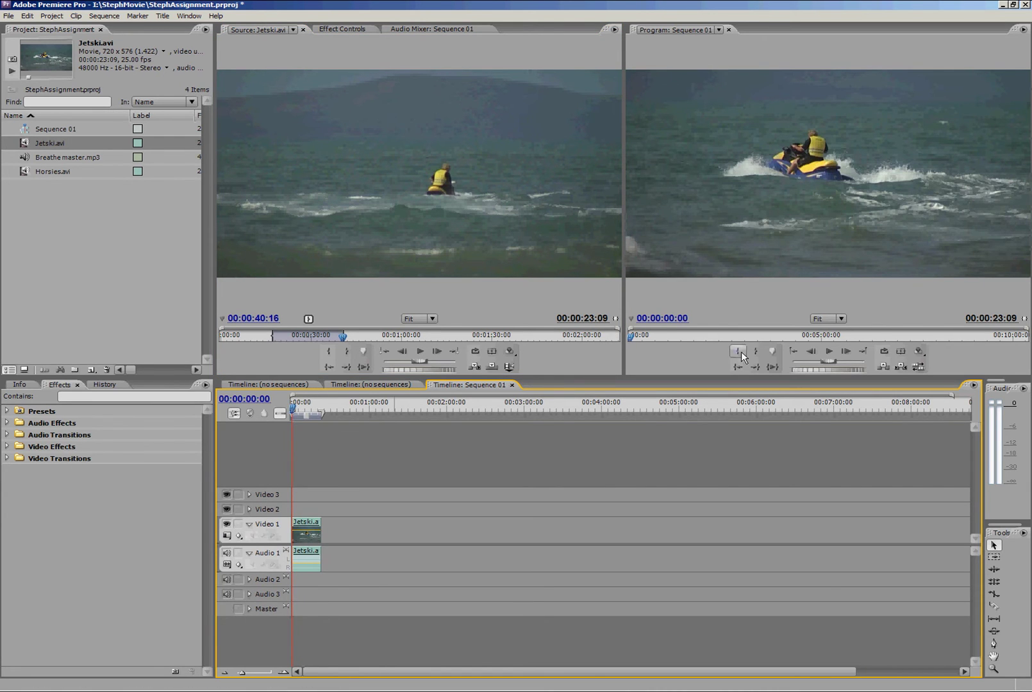
Play back Sequence 01 to review the Jetski clip, then select Horsies.avi
left_click(829, 351)
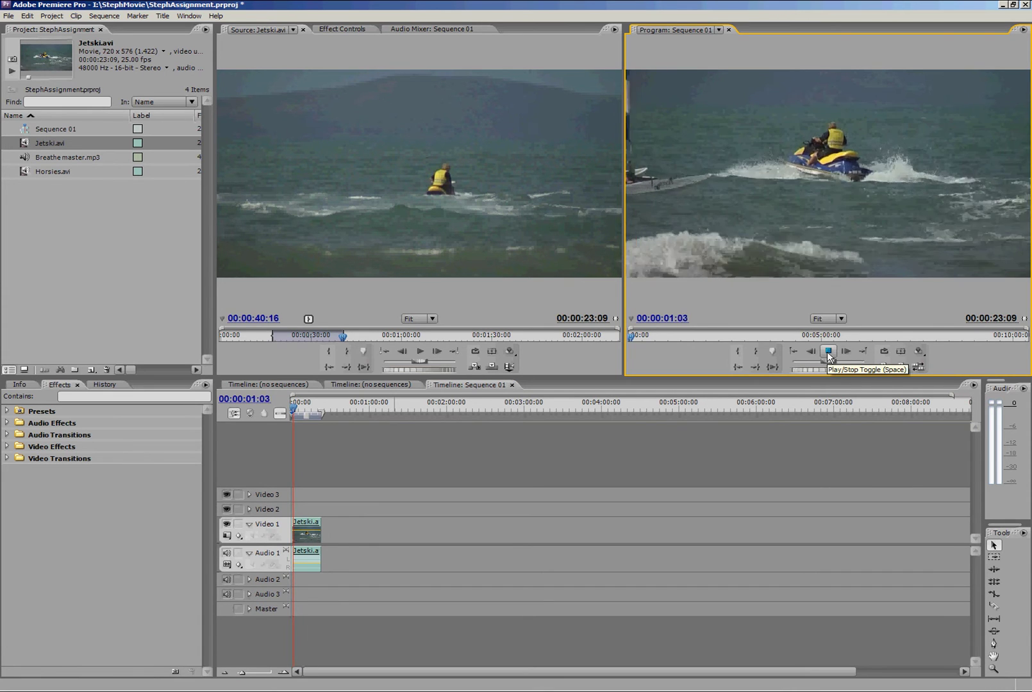
left_click(829, 352)
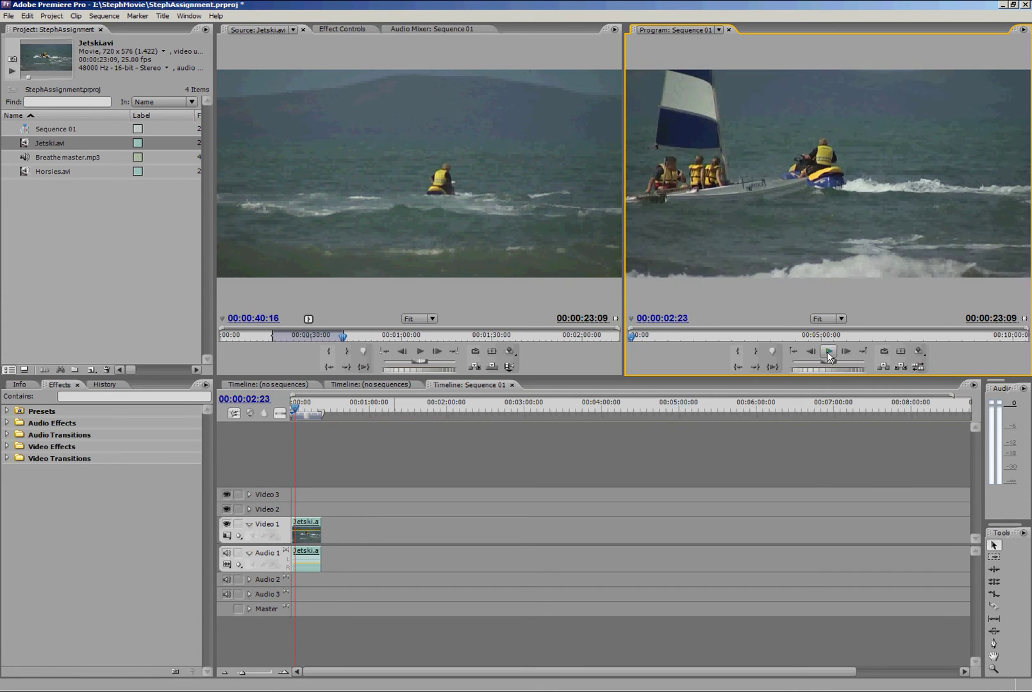
mouse_move(841, 360)
left_mouse_down()
mouse_move(803, 361)
mouse_move(836, 360)
left_mouse_up()
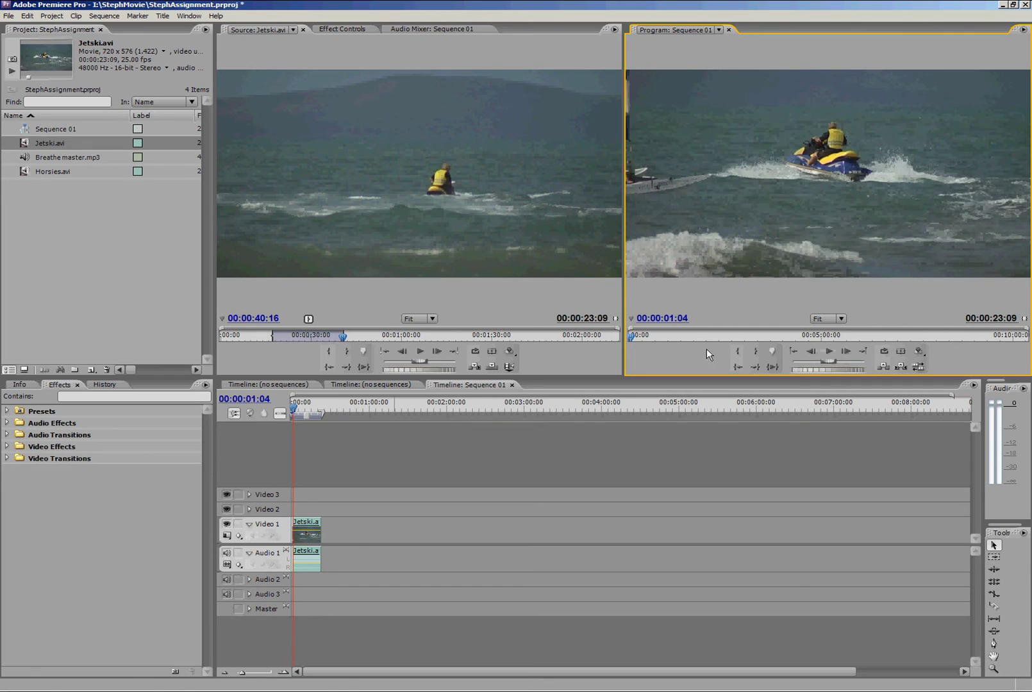
left_click(293, 406)
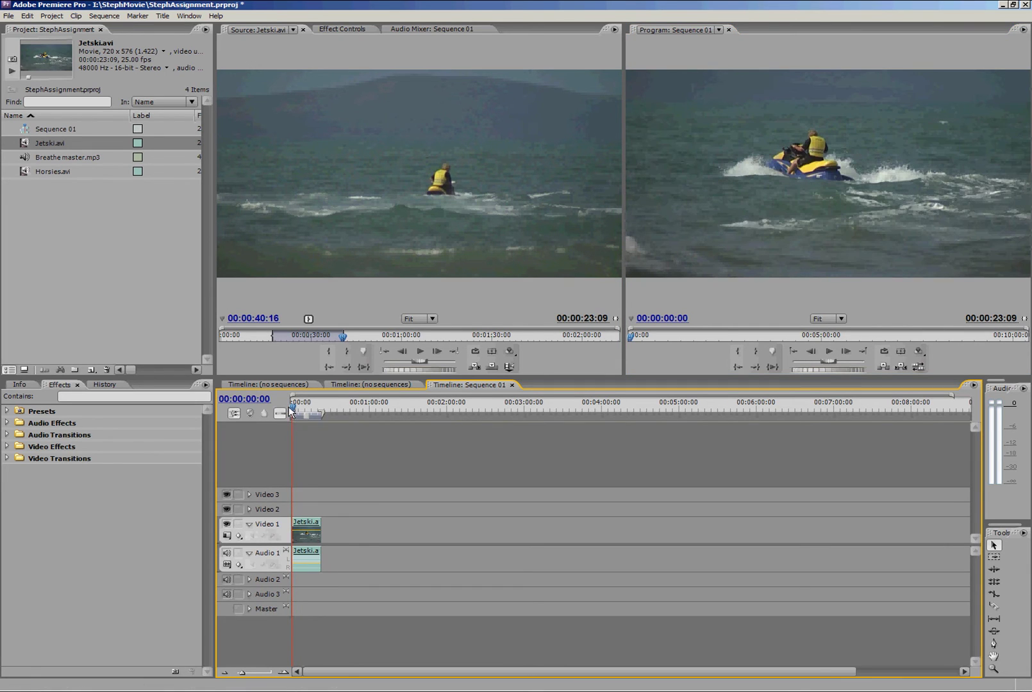
mouse_move(294, 408)
left_mouse_down()
mouse_move(309, 413)
mouse_move(282, 411)
left_mouse_up()
left_click(122, 273)
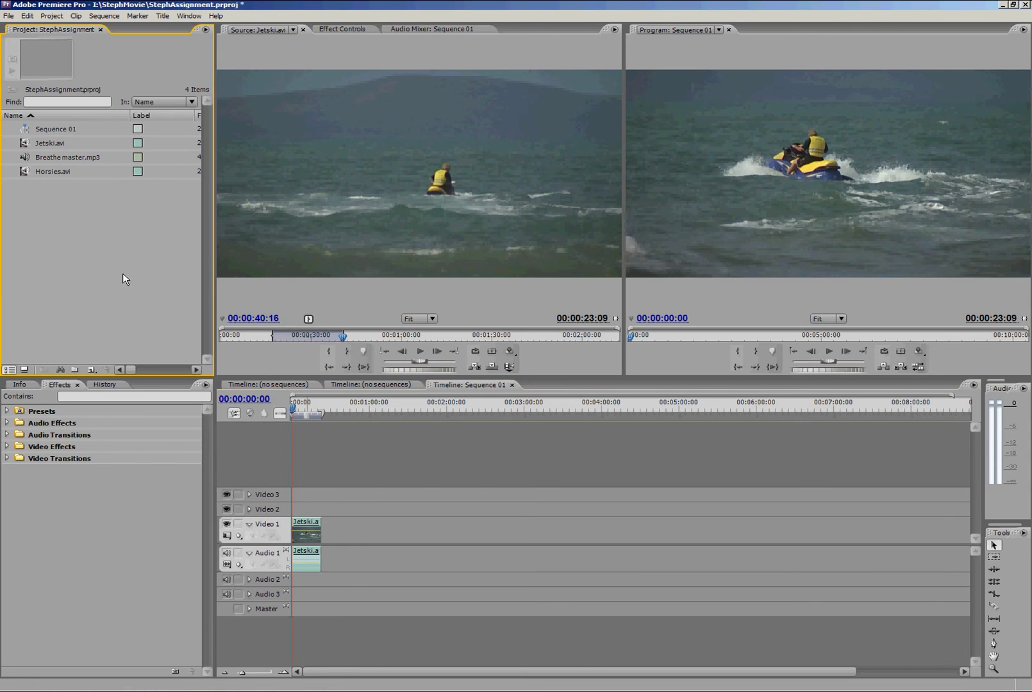
left_click(22, 169)
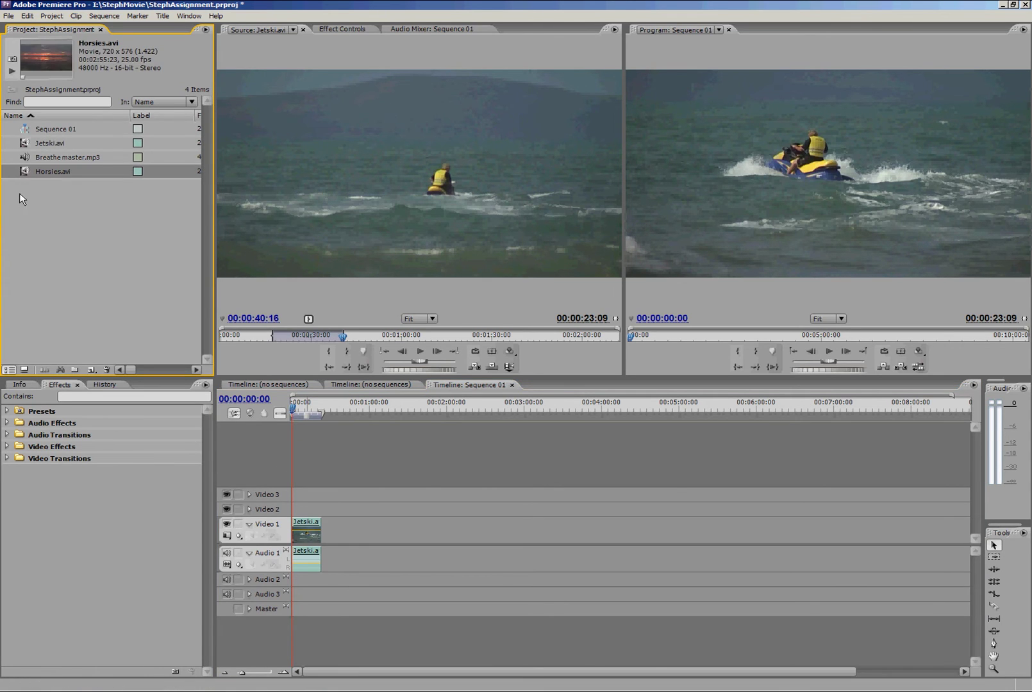
Mark a 00:00:17:10 Horsies.avi section and place it on Video 1 right after Jetski
left_click_drag(27, 169, 376, 174)
mouse_move(301, 340)
left_mouse_down()
mouse_move(230, 341)
mouse_move(337, 338)
mouse_move(282, 338)
mouse_move(321, 338)
left_mouse_up()
key("i")
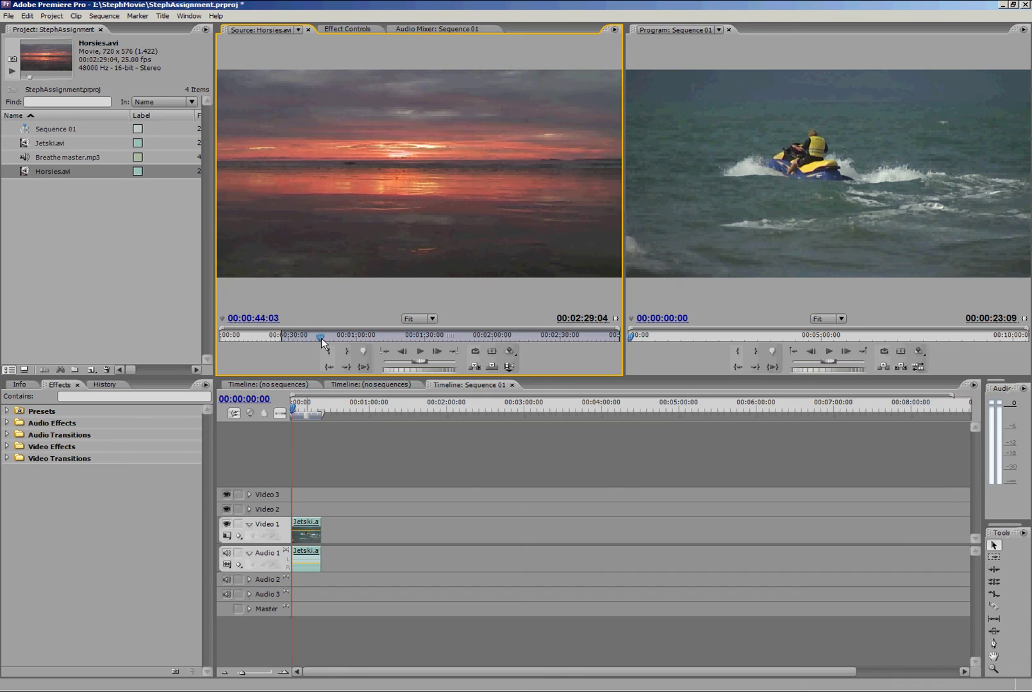
key("o")
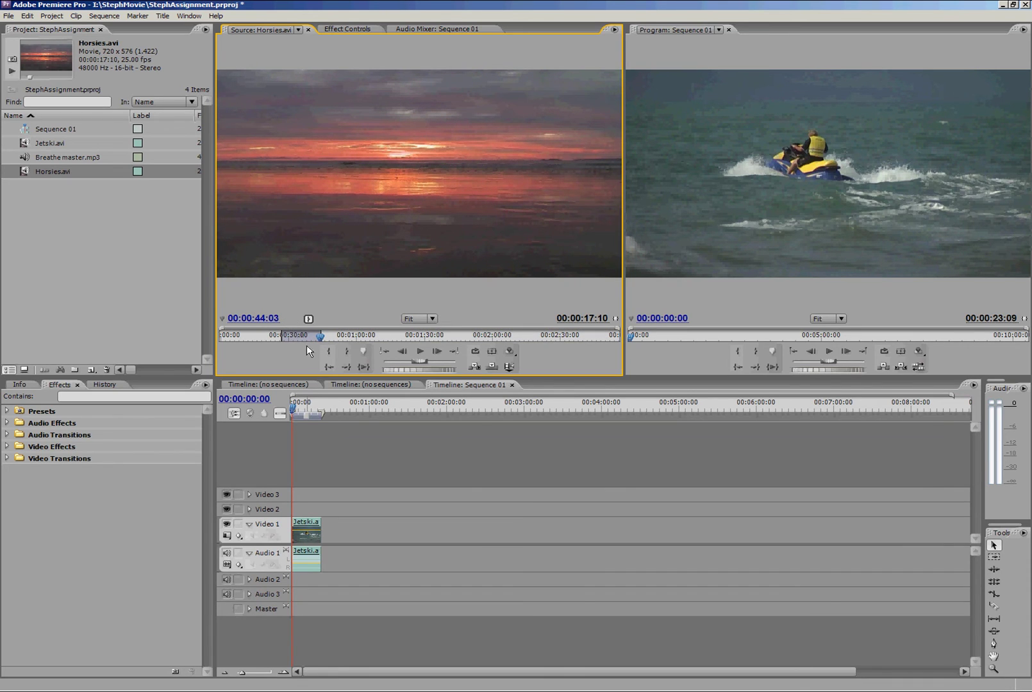
left_click_drag(354, 163, 320, 528)
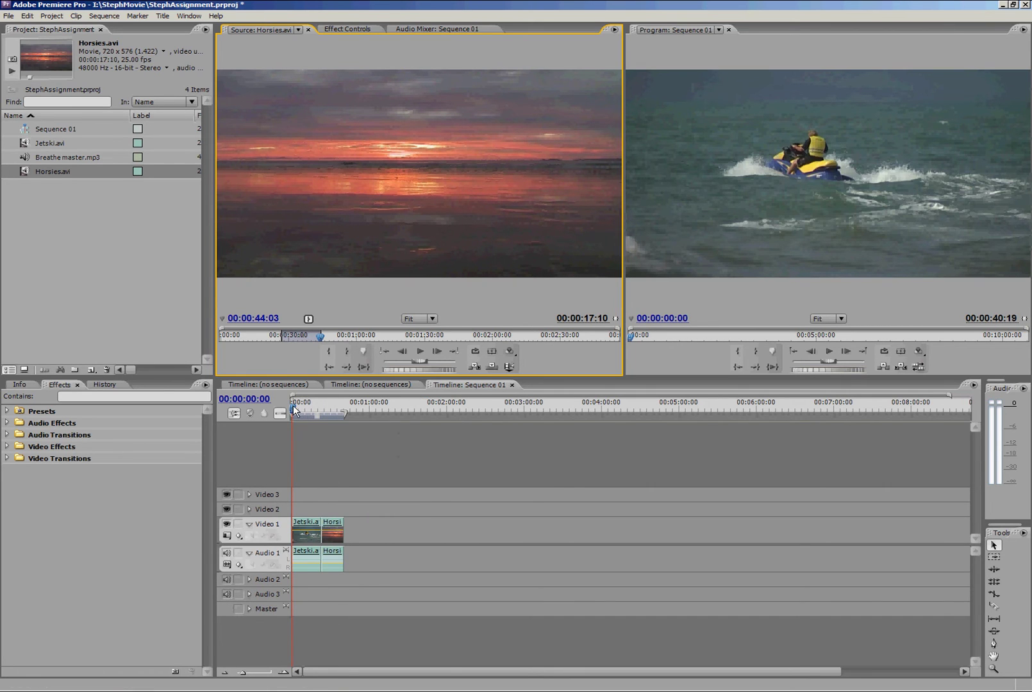
left_click_drag(293, 405, 314, 410)
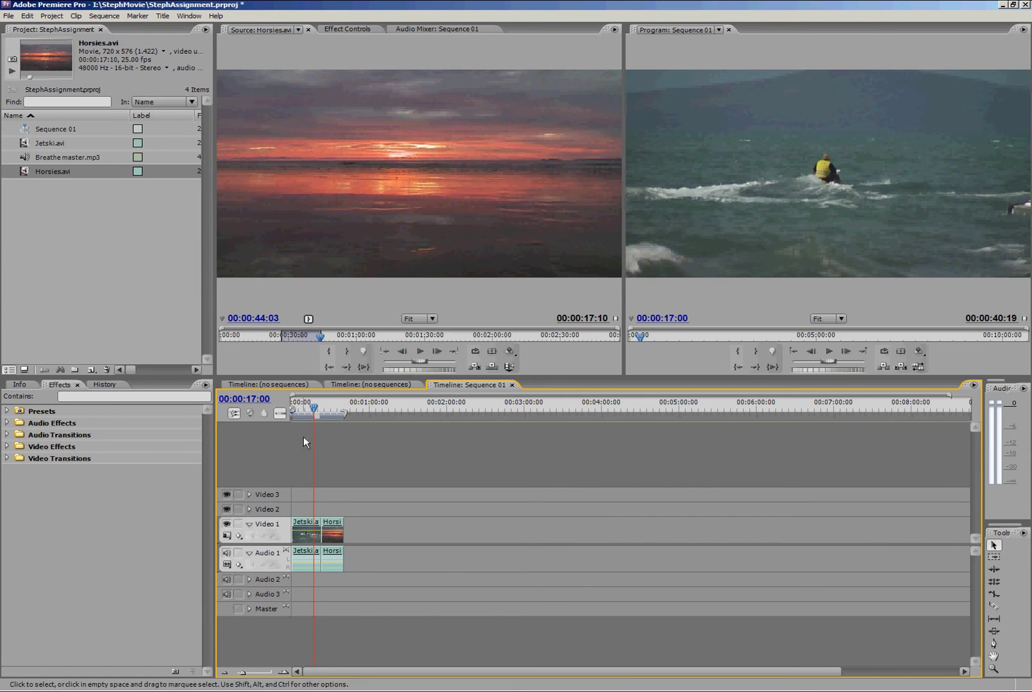
left_click(157, 289)
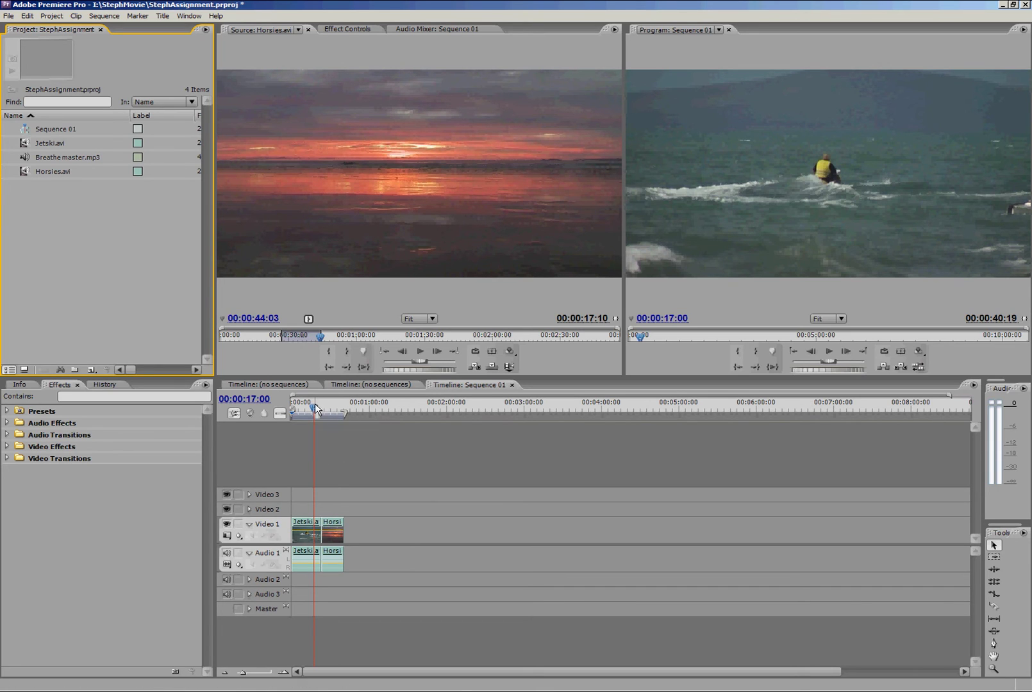
left_click_drag(314, 409, 317, 410)
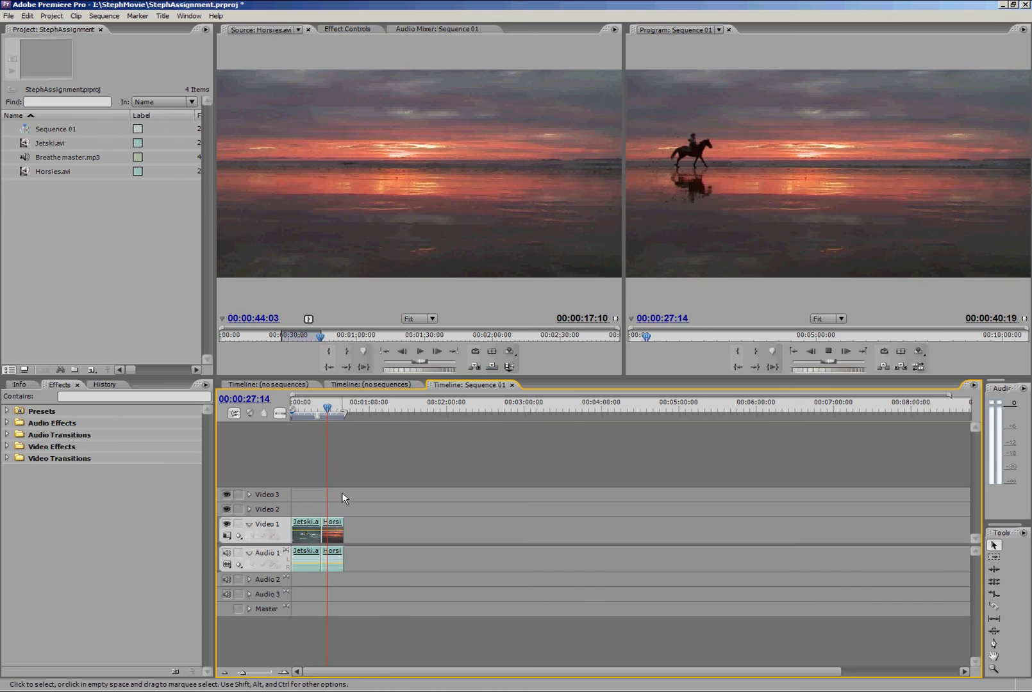
key("space")
key("Home")
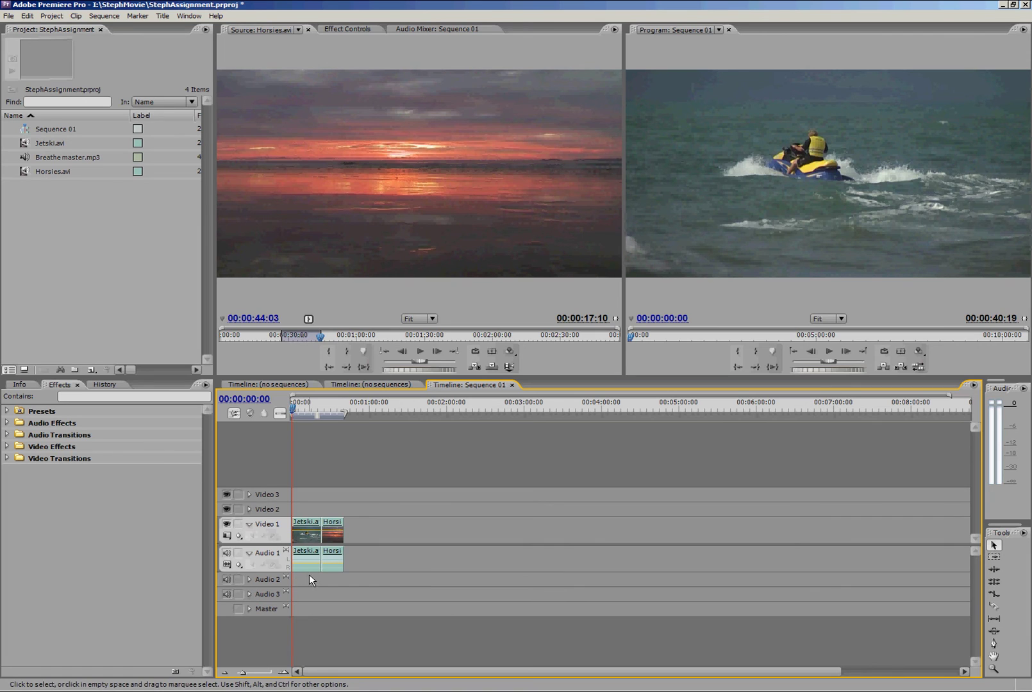
Zoom the Sequence 01 timeline so the 00:00:40:19 Jetski-Horsies edit fills the width
scroll(303, 614, "up", 5, "alt")
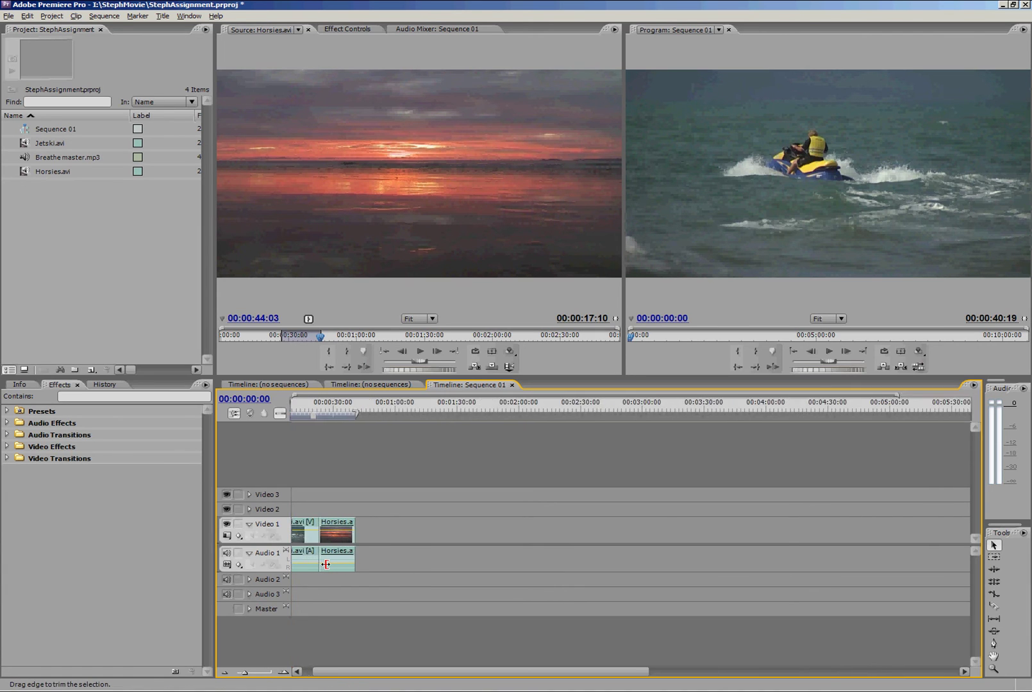
scroll(333, 585, "down", 3, "alt")
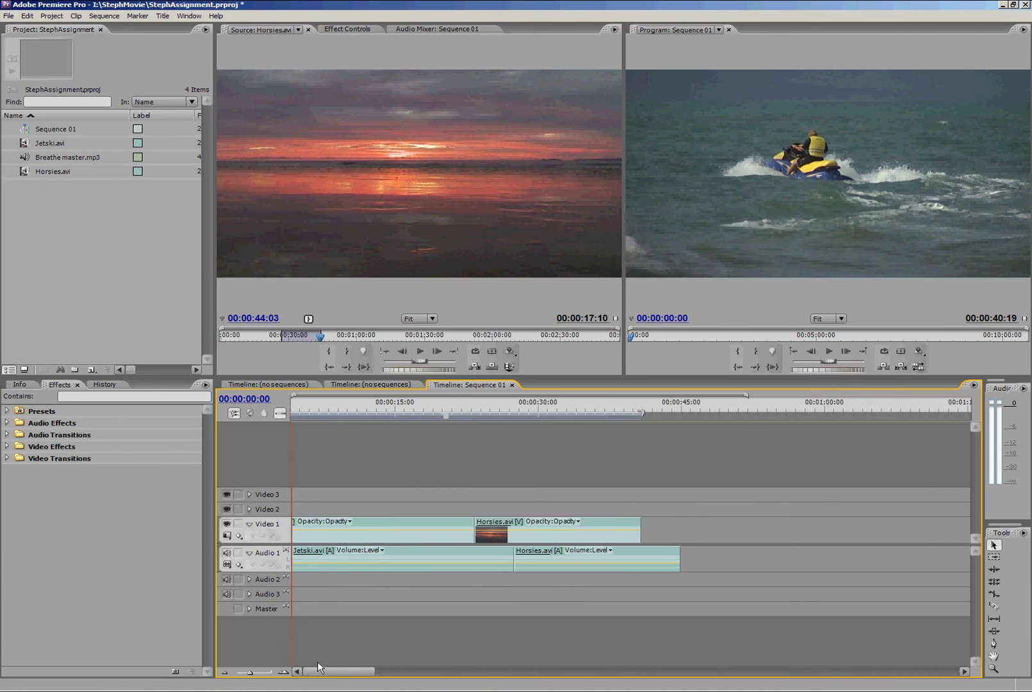
scroll(340, 583, "up", 3, "alt")
scroll(337, 603, "up", 1, "alt")
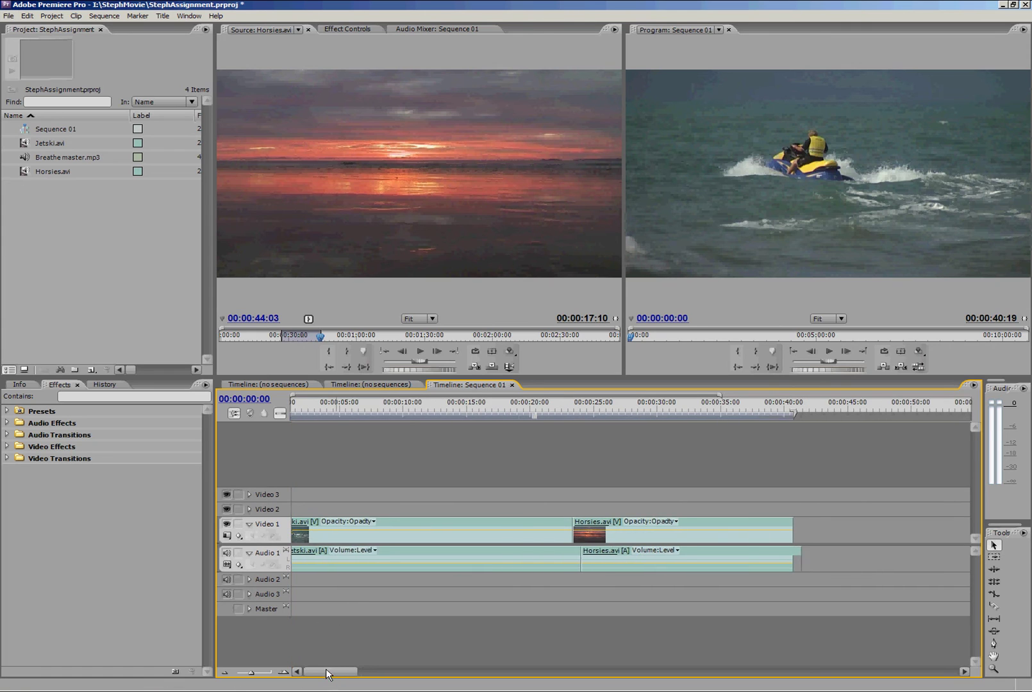
scroll(321, 577, "up", 1, "alt")
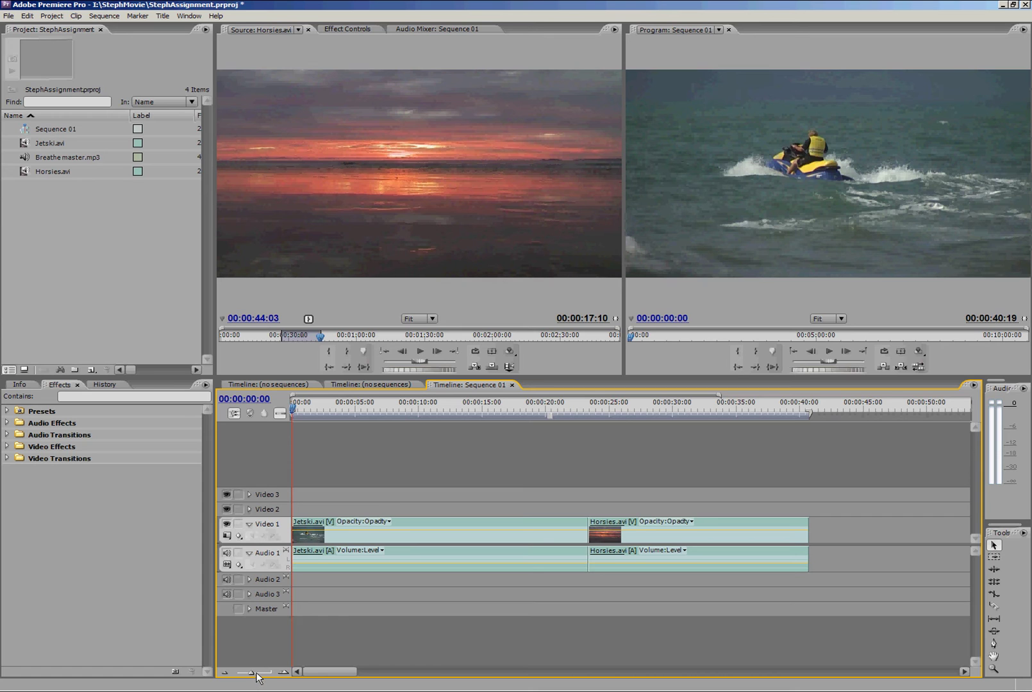
mouse_move(245, 675)
left_mouse_down()
mouse_move(262, 676)
mouse_move(254, 675)
left_mouse_up()
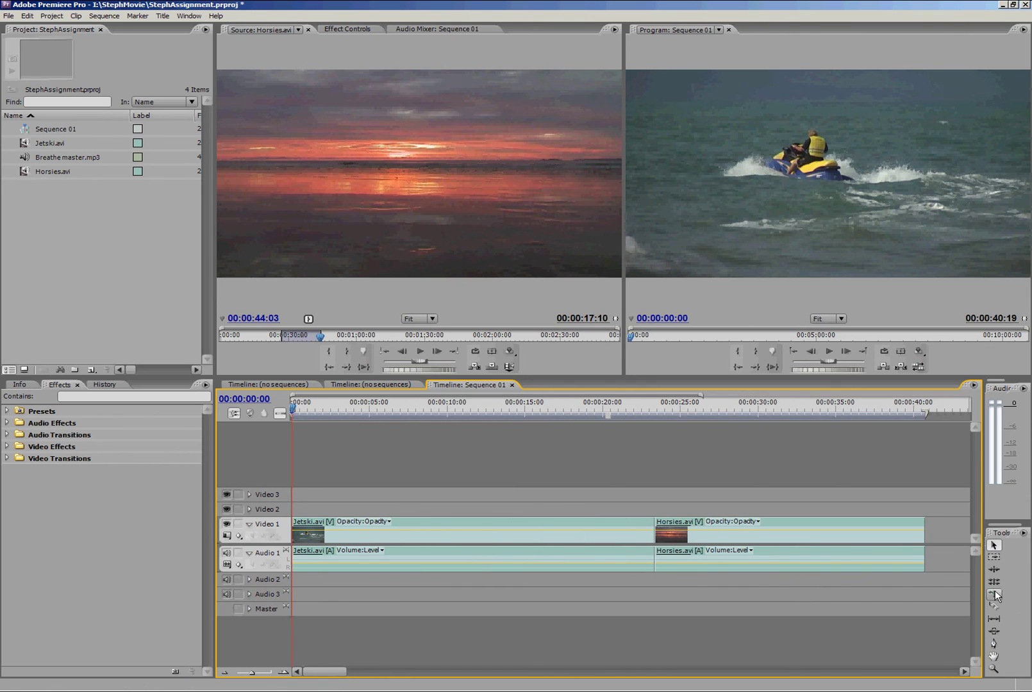
Trim the Horsies.avi clip's edges with the Selection tool so Sequence 01 runs 00:00:39:22
left_click(993, 547)
left_click_drag(781, 540, 828, 526)
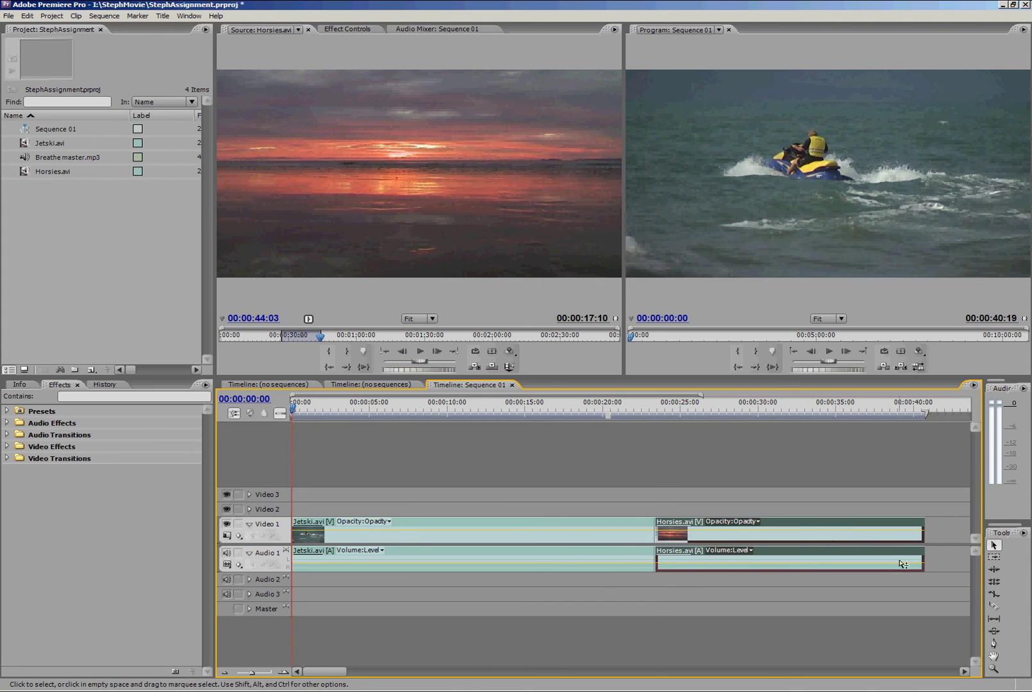
mouse_move(925, 527)
left_mouse_down()
mouse_move(775, 534)
mouse_move(952, 534)
mouse_move(869, 530)
mouse_move(926, 531)
left_mouse_up()
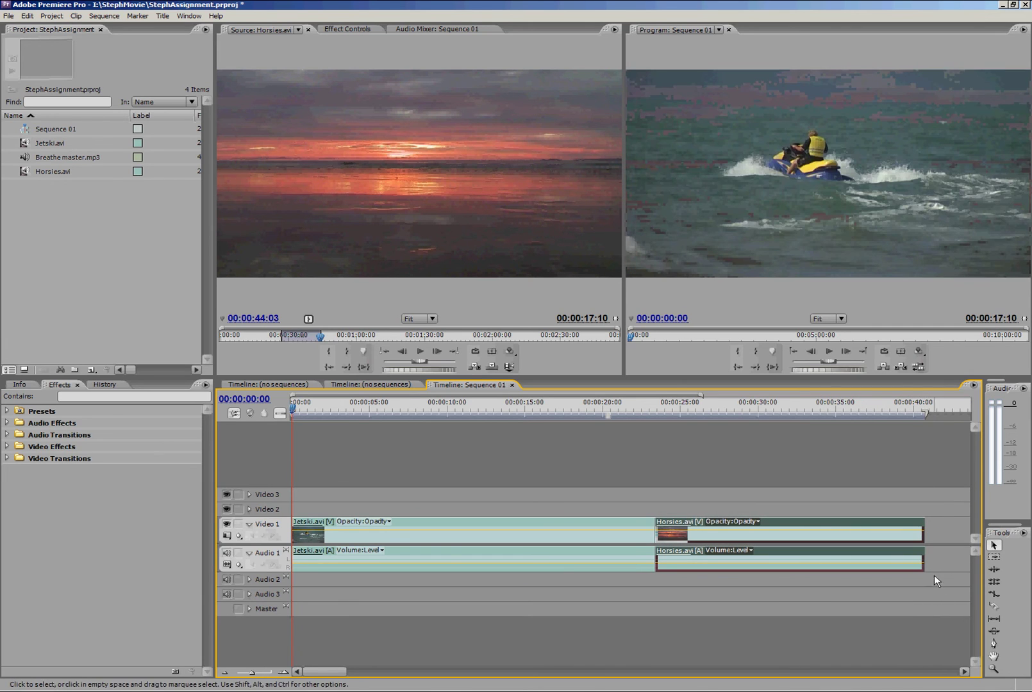
left_click(967, 672)
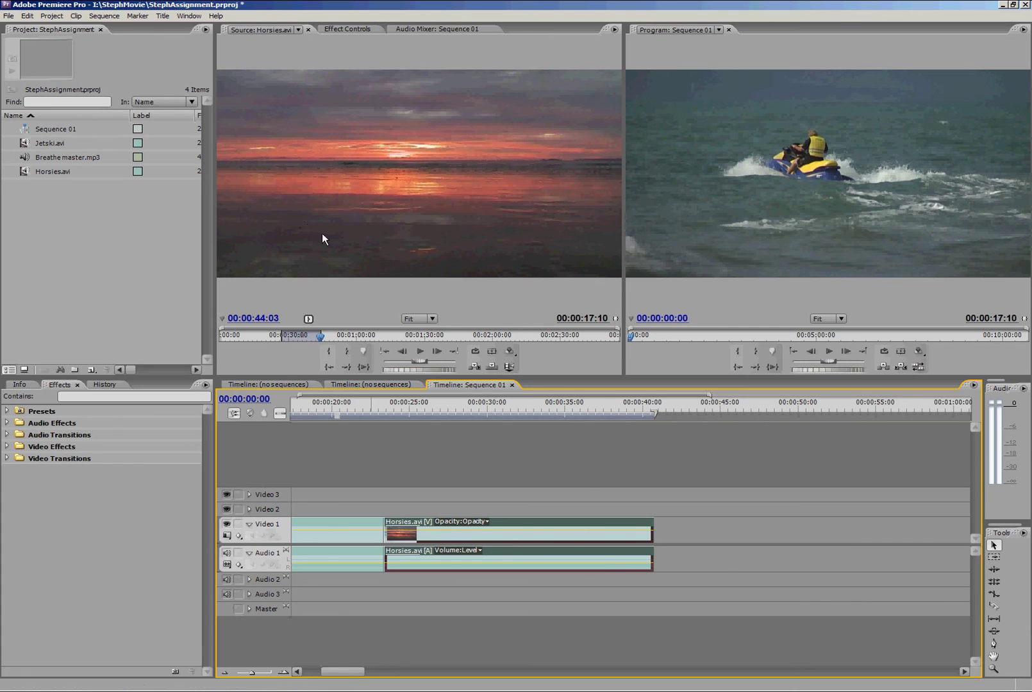
left_click(327, 282)
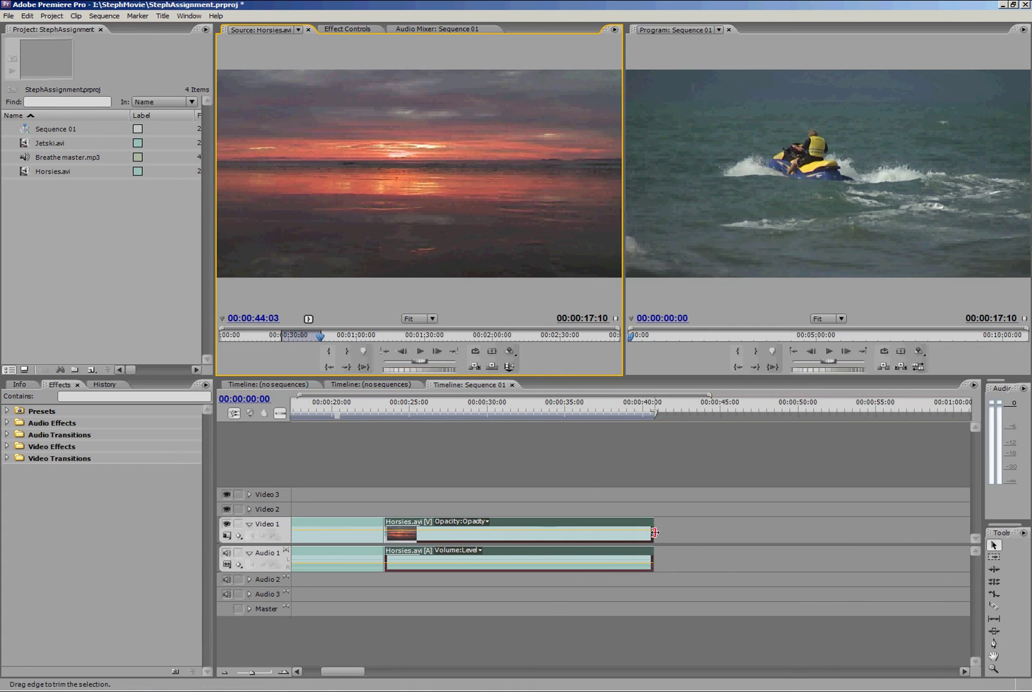
left_click_drag(654, 531, 676, 531)
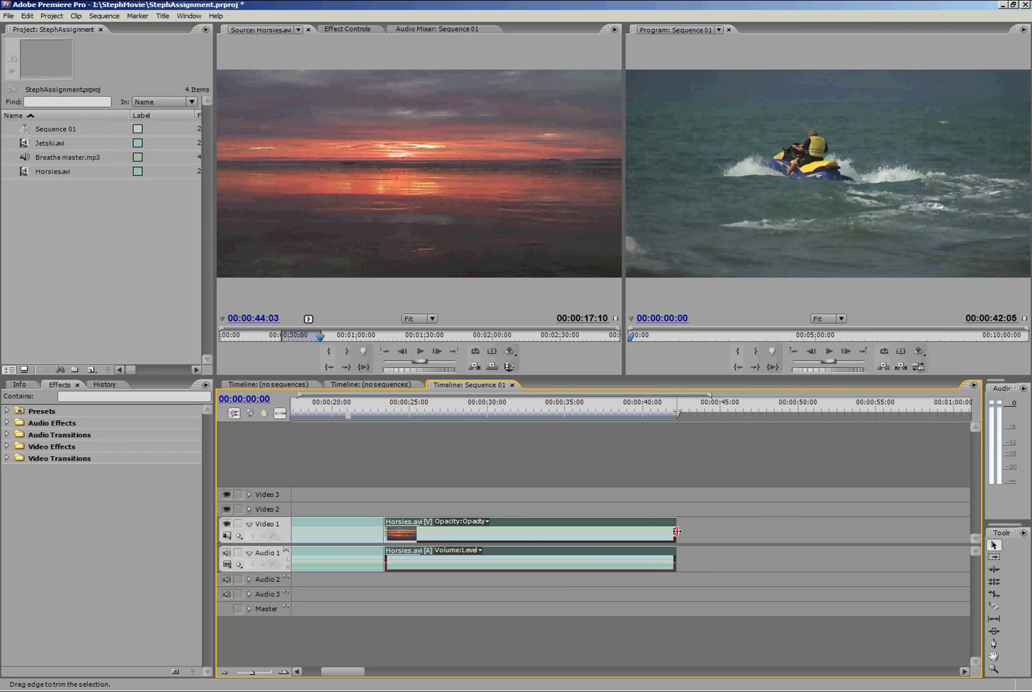
left_click_drag(676, 532, 640, 532)
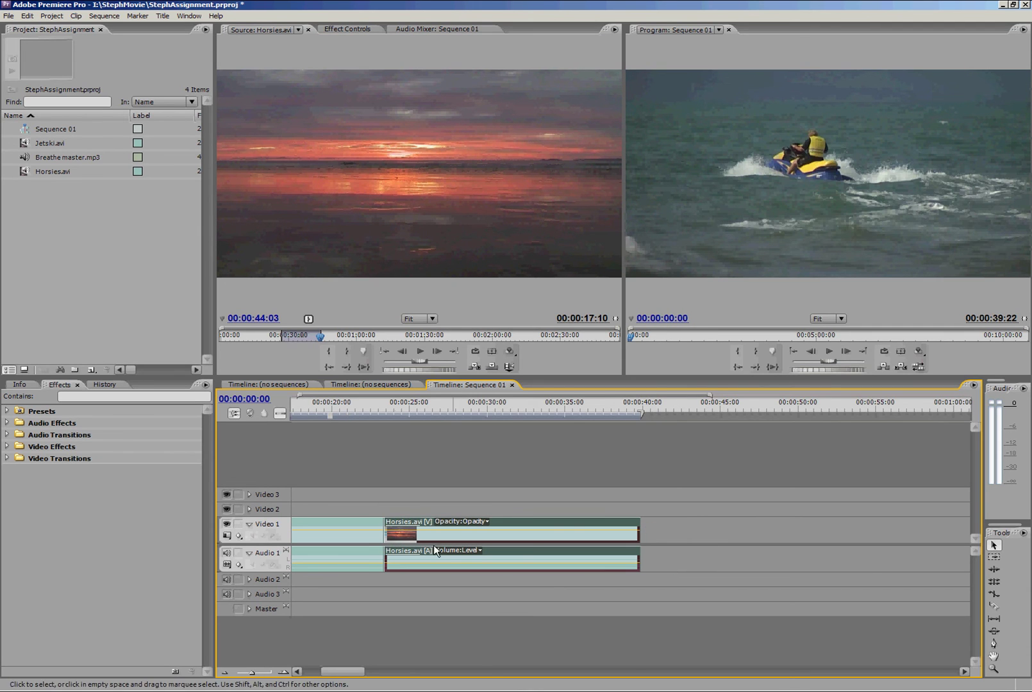
left_click_drag(386, 532, 395, 532)
left_click_drag(394, 533, 396, 535)
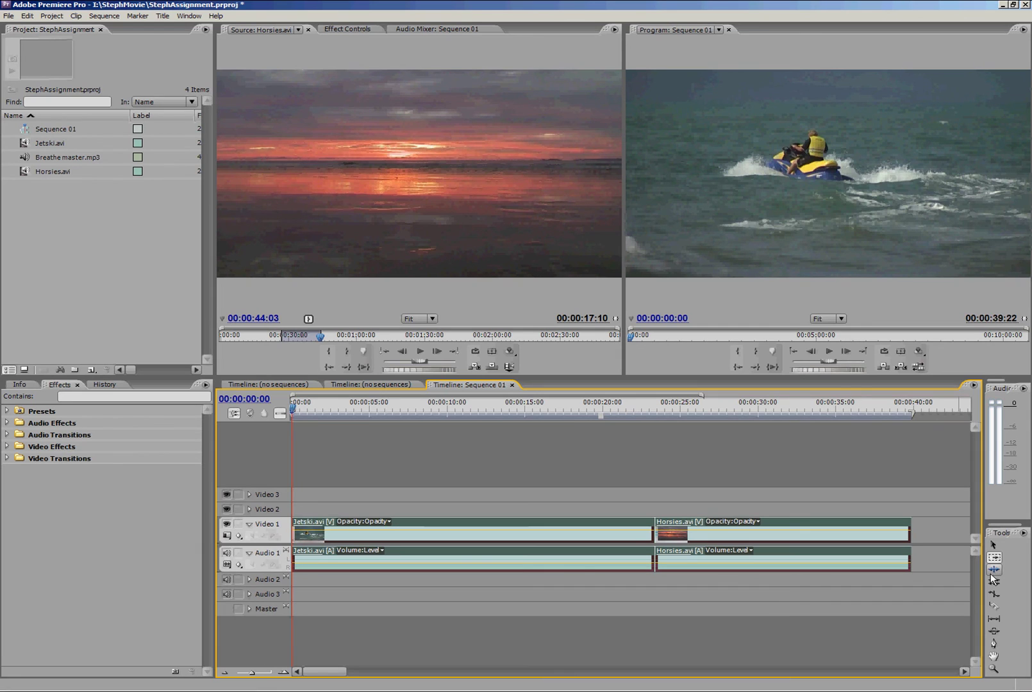
key("b")
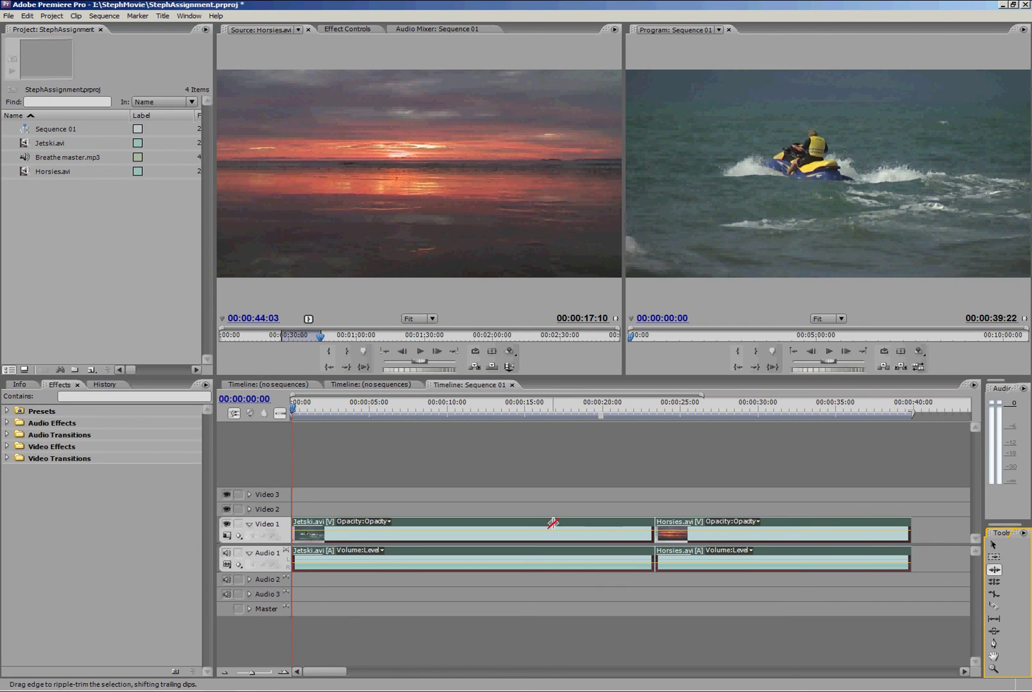
left_click(994, 546)
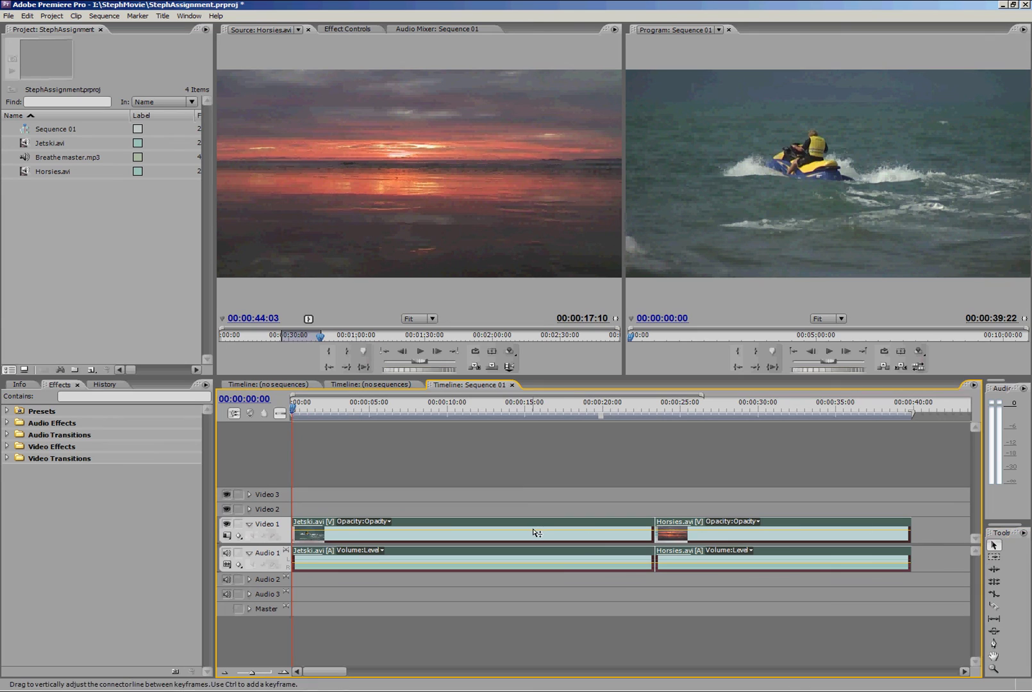
left_click(586, 510)
left_click(582, 534)
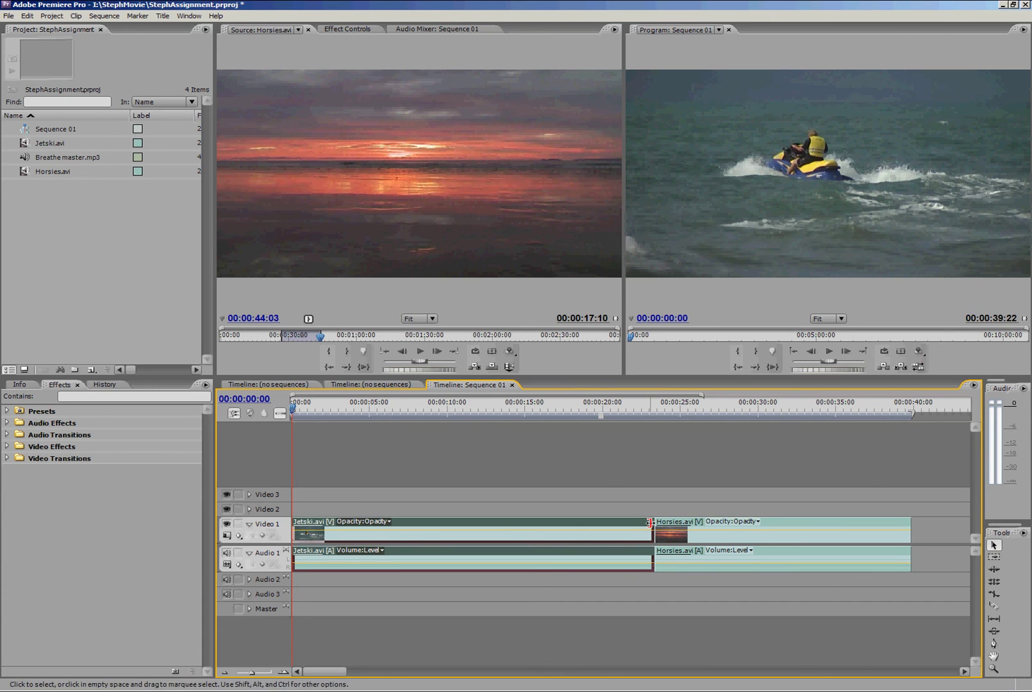
left_click_drag(651, 523, 546, 525)
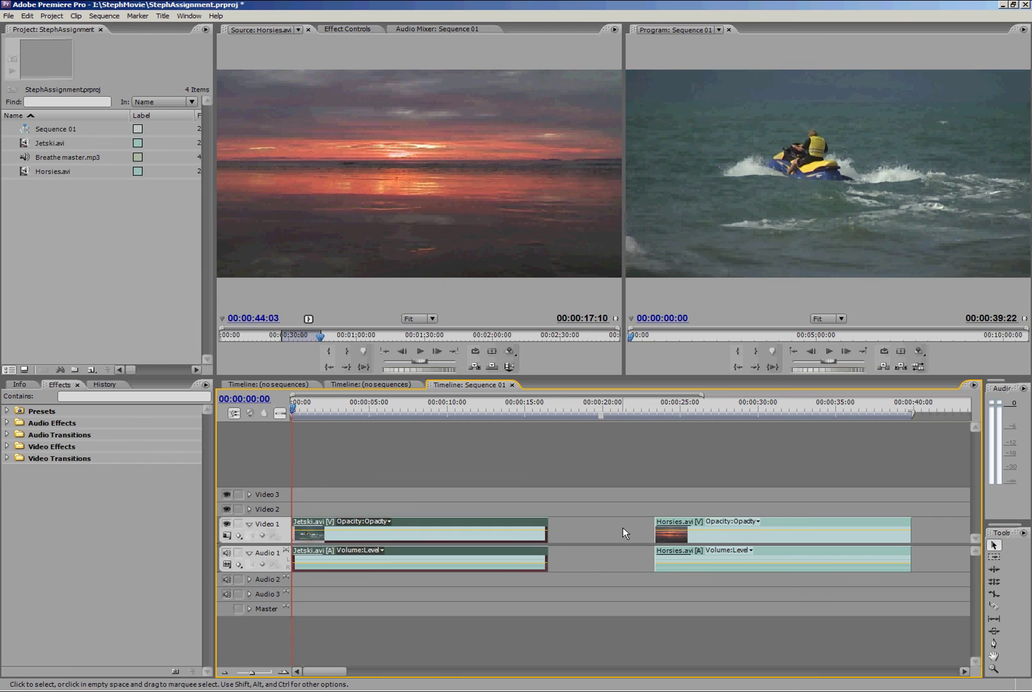
left_click(541, 411)
key("space")
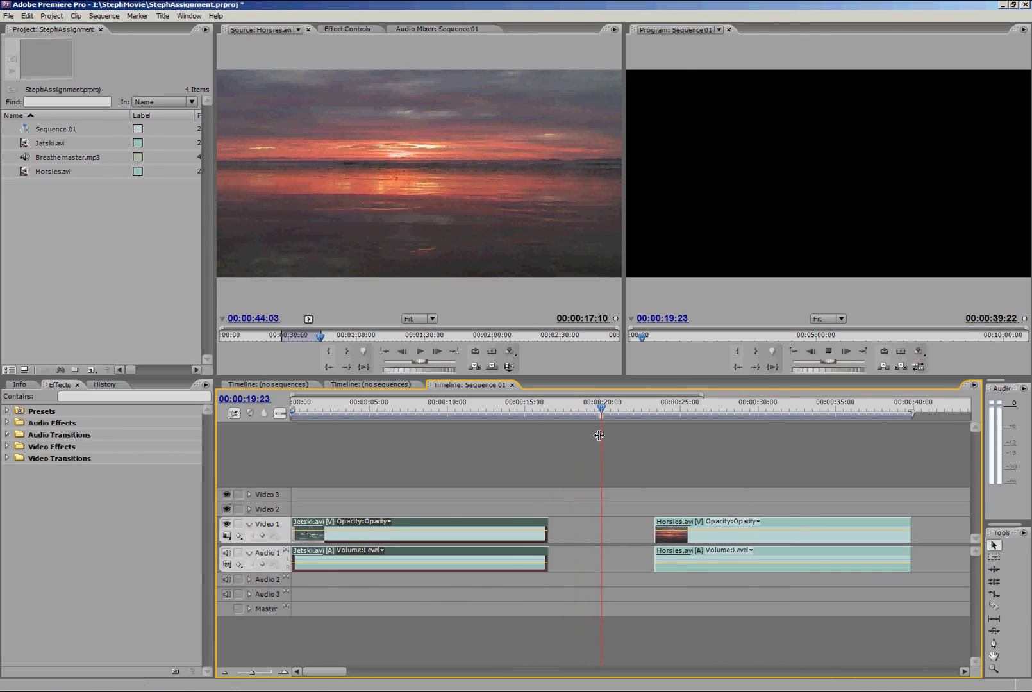
left_click(631, 410)
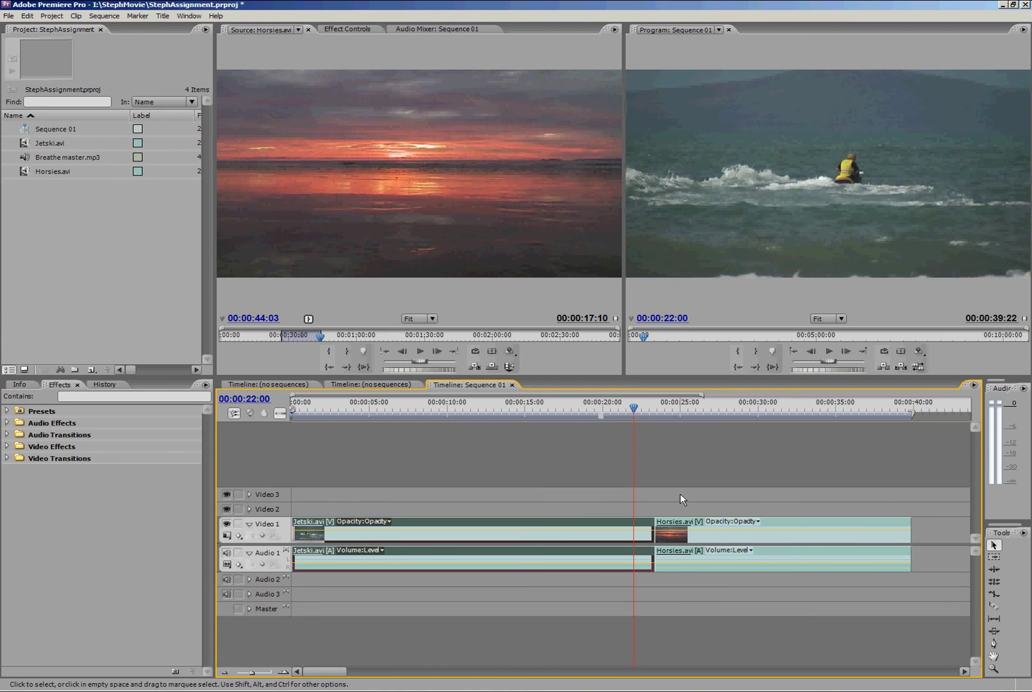
Ripple-shorten the Jetski clip's end by 5:18 so Horsies closes up behind it
left_click(994, 570)
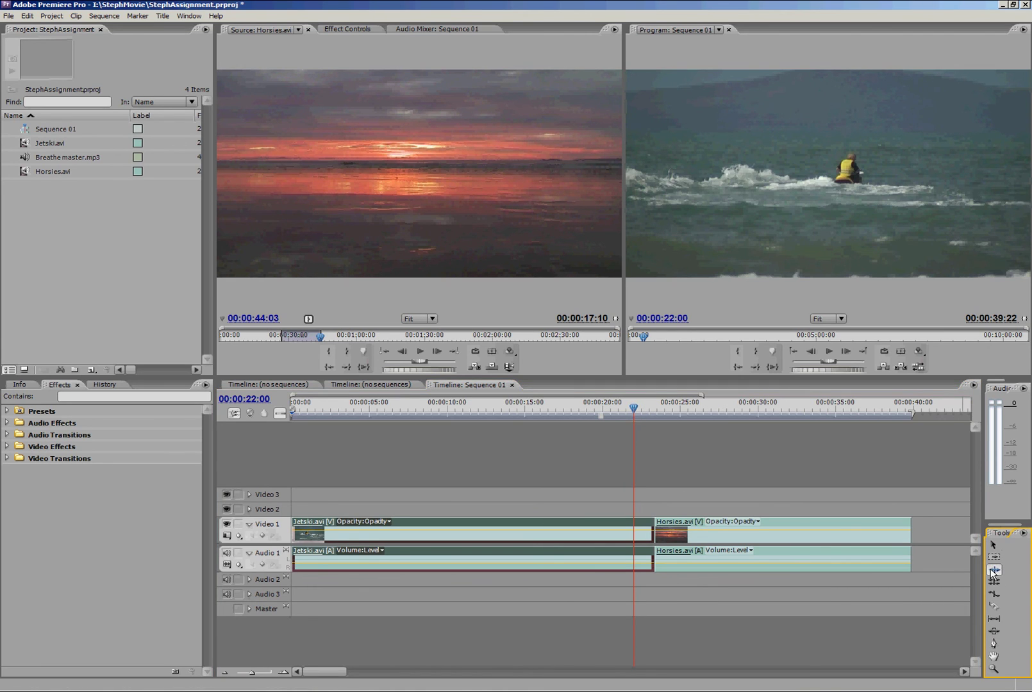
left_click(926, 580)
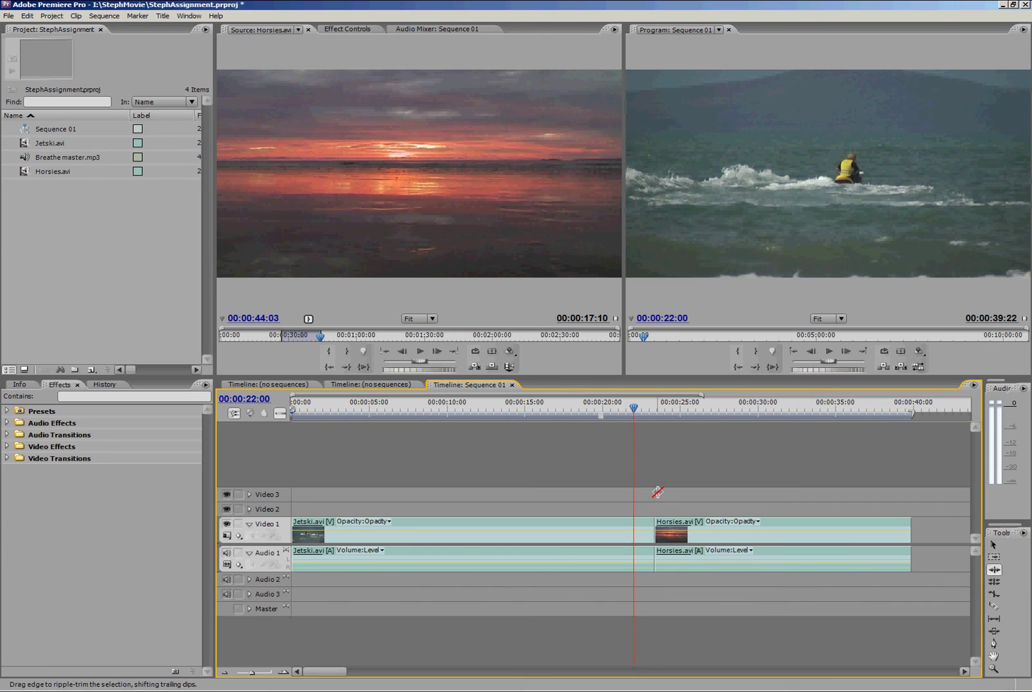
left_click(430, 414)
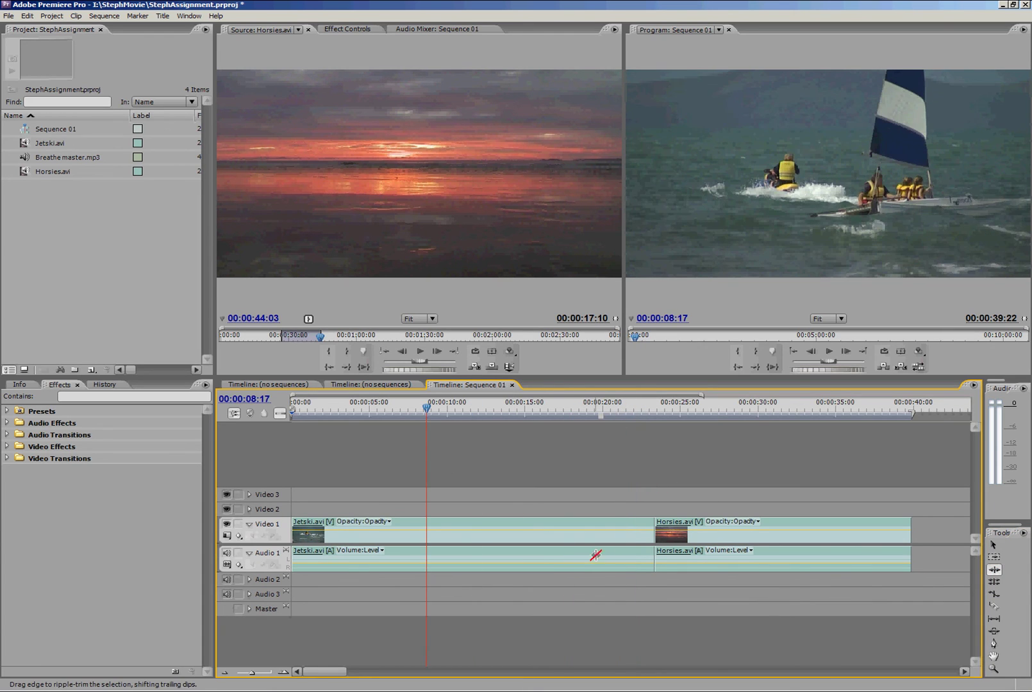
left_click_drag(653, 536, 479, 535)
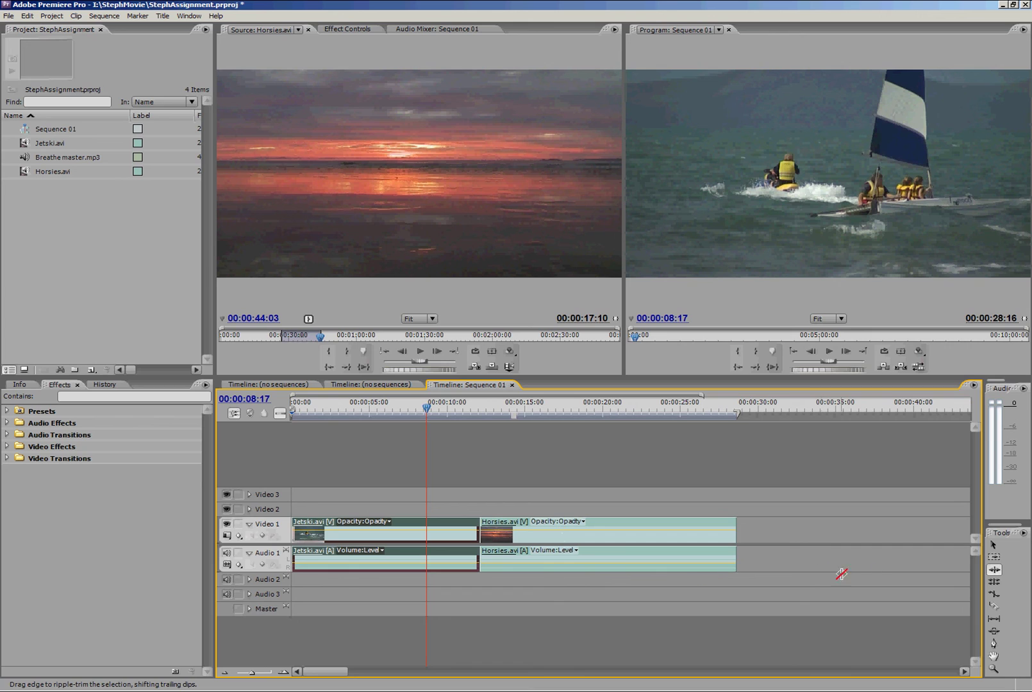
Roll the Jetski/Horsies cut 4:10 later, keeping the sequence length unchanged
left_click(1000, 584)
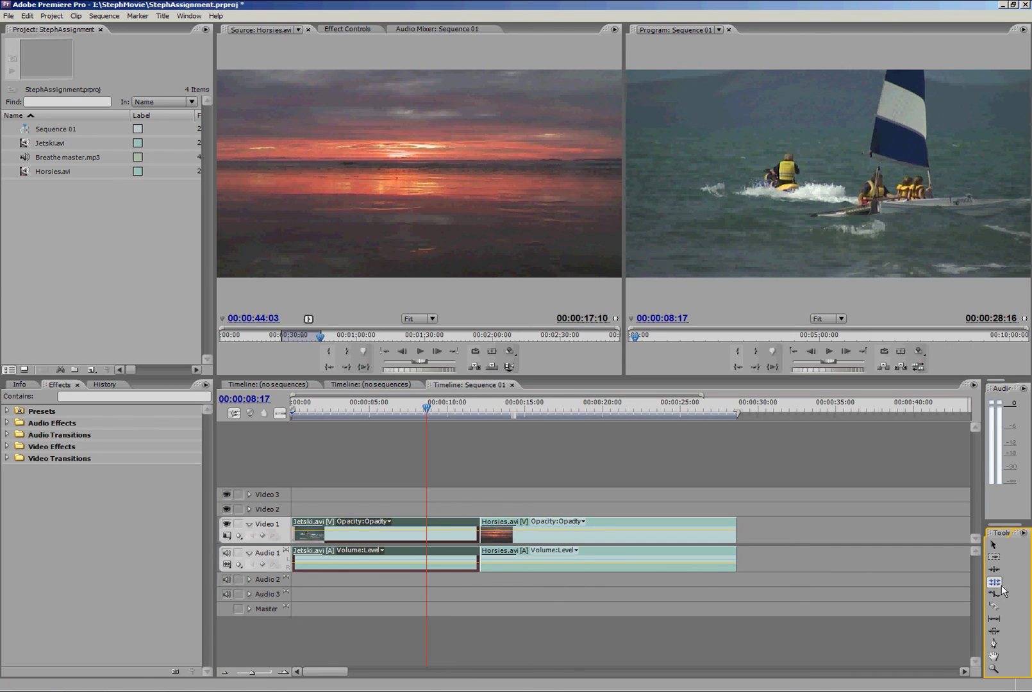
left_click(481, 534)
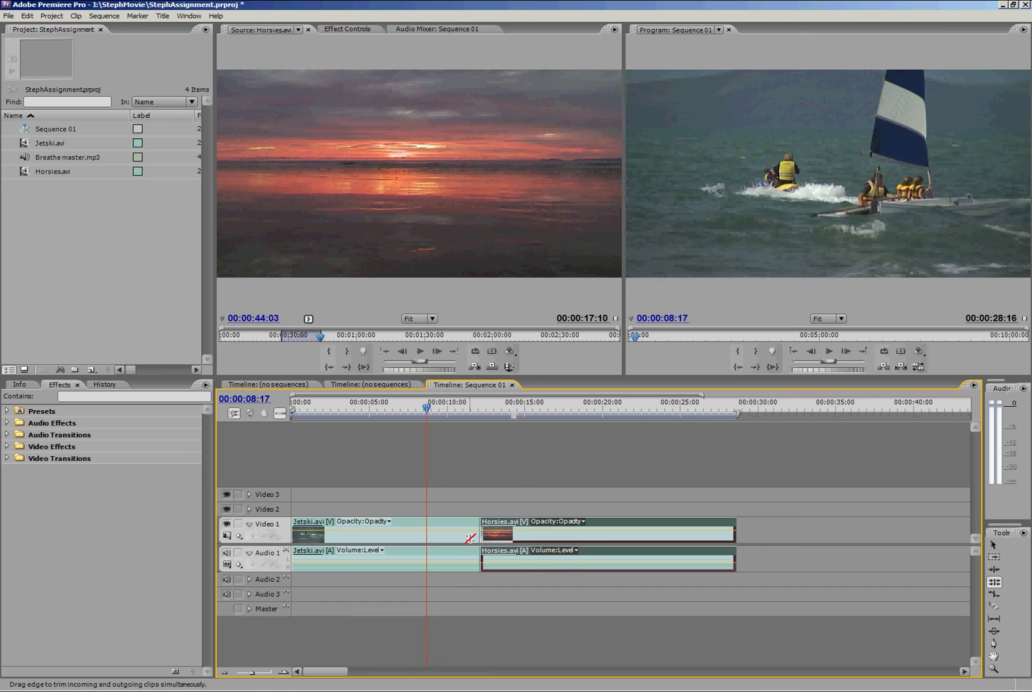
left_click_drag(479, 538, 657, 525)
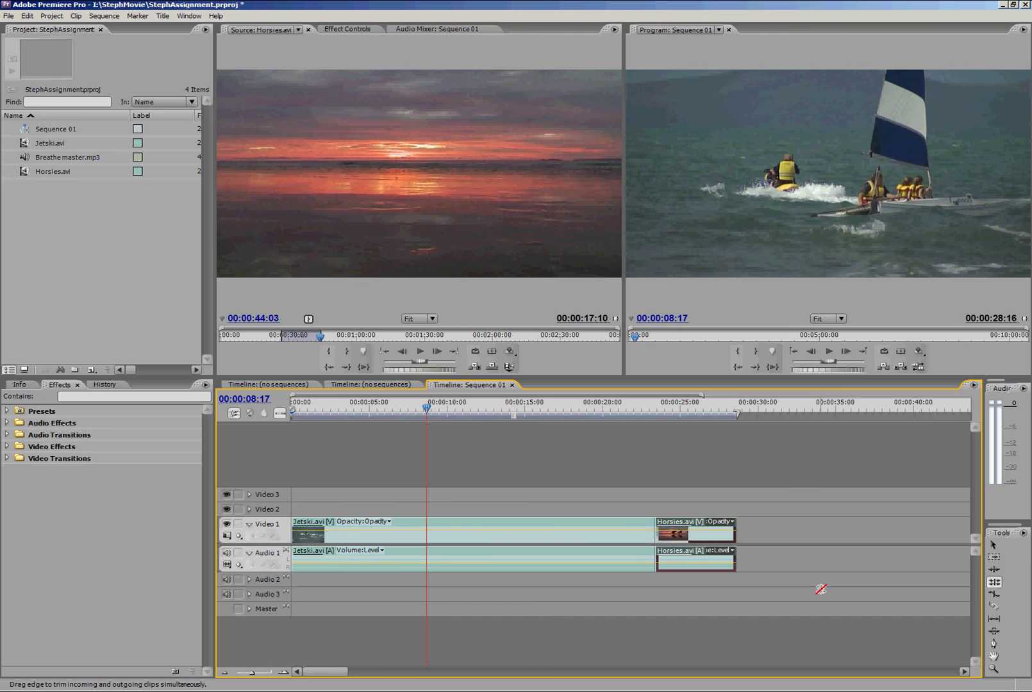
Rate-stretch the Horsies clip, previewing from 00:00:23:03, until it plays at 26.85% speed
left_click(995, 594)
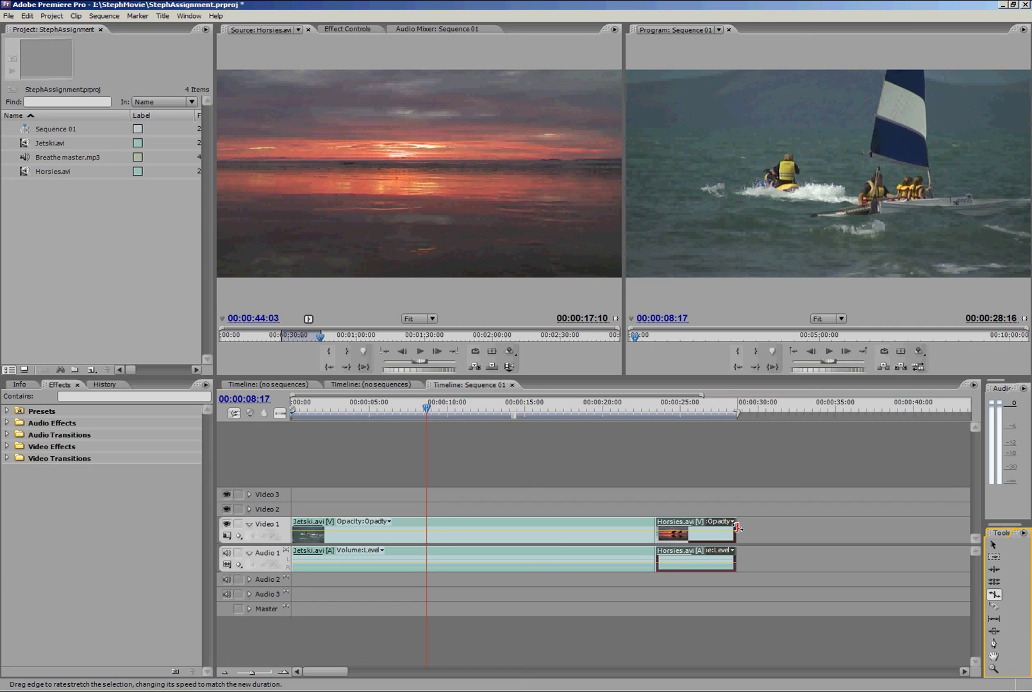
left_click_drag(736, 531, 677, 531)
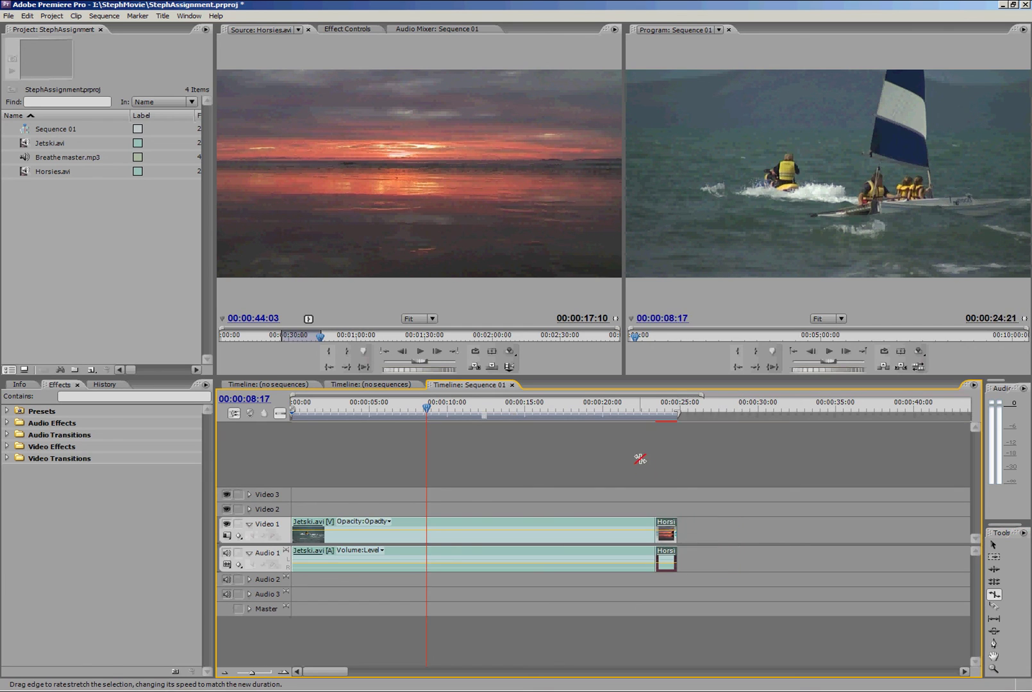
left_click(655, 409)
key("space")
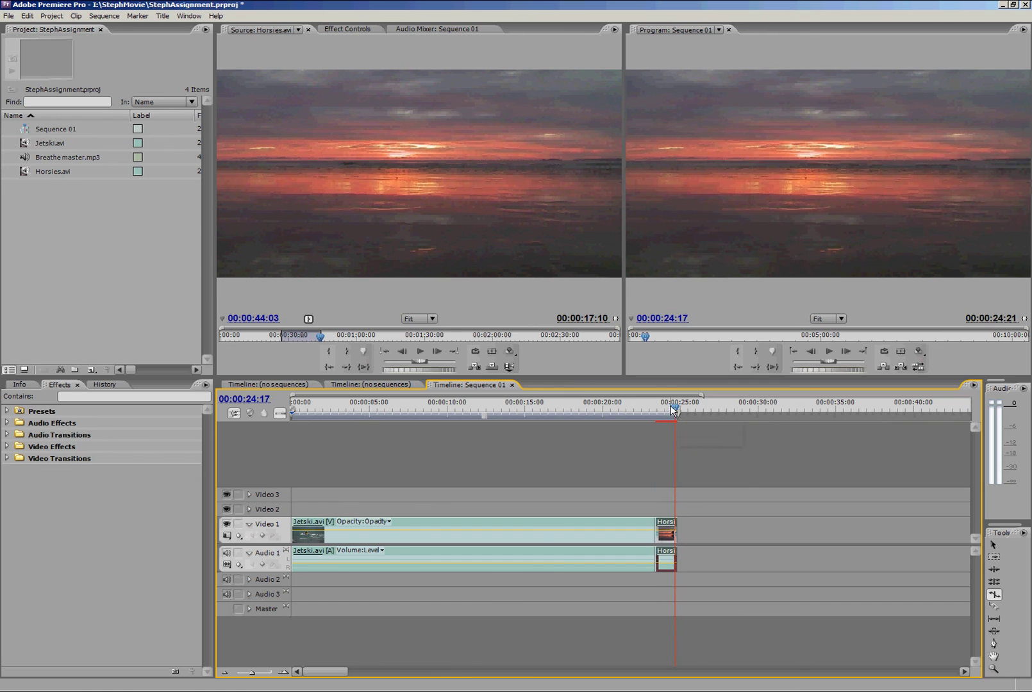
left_click_drag(672, 409, 651, 410)
key("space")
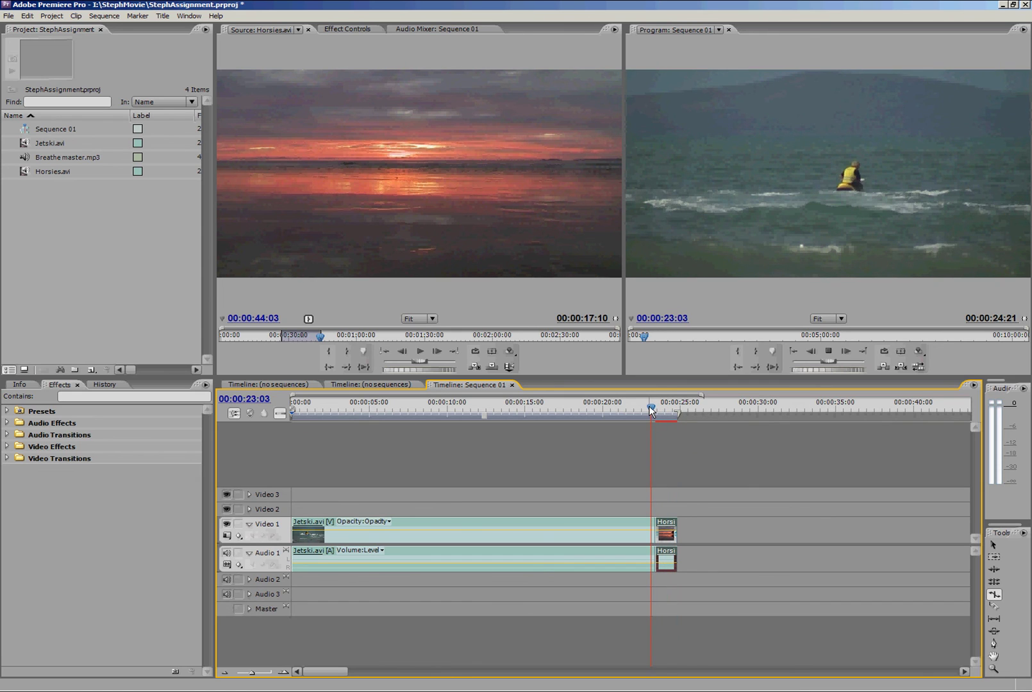
key("space")
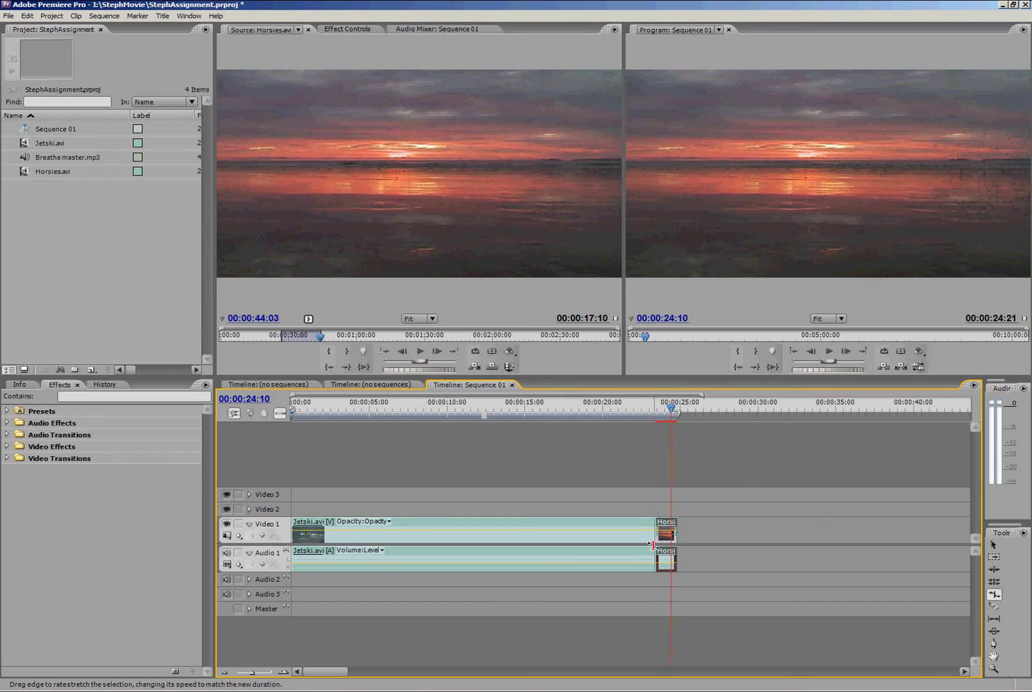
left_click_drag(676, 530, 954, 539)
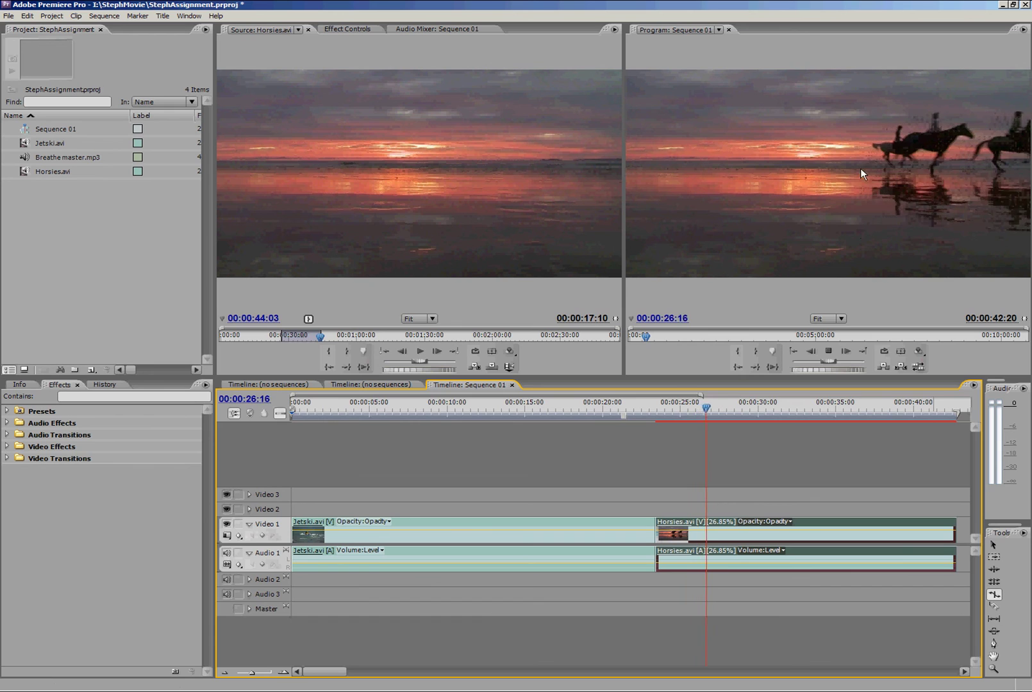
Razor-cut Jetski.avi at 00:00:15:02 and delete the piece after the cut, leaving a gap
left_click(995, 606)
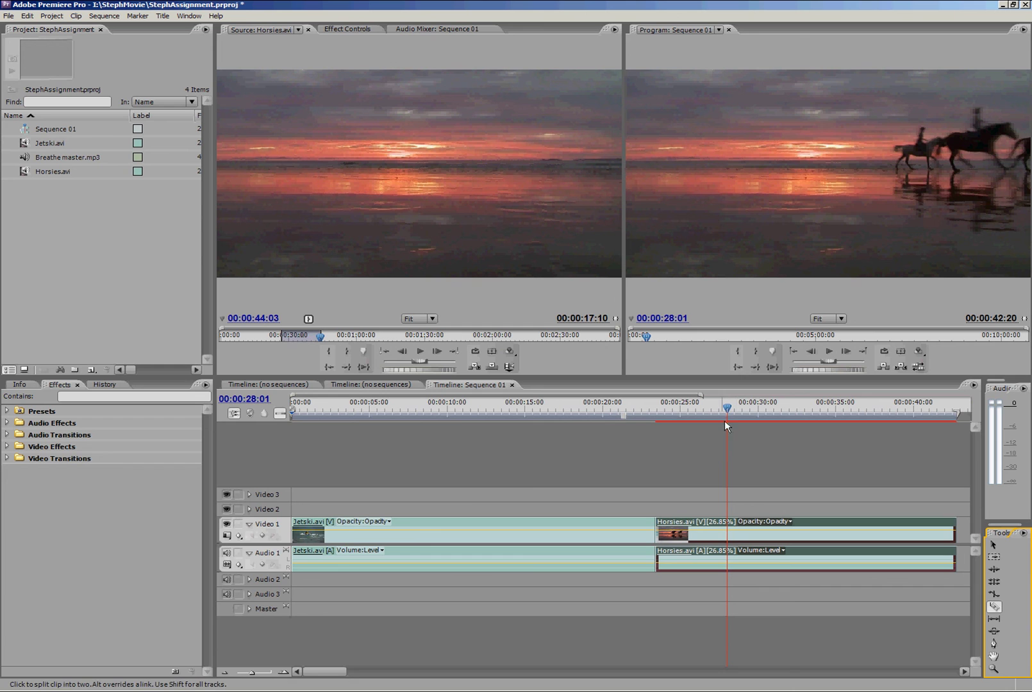
left_click_drag(728, 411, 527, 440)
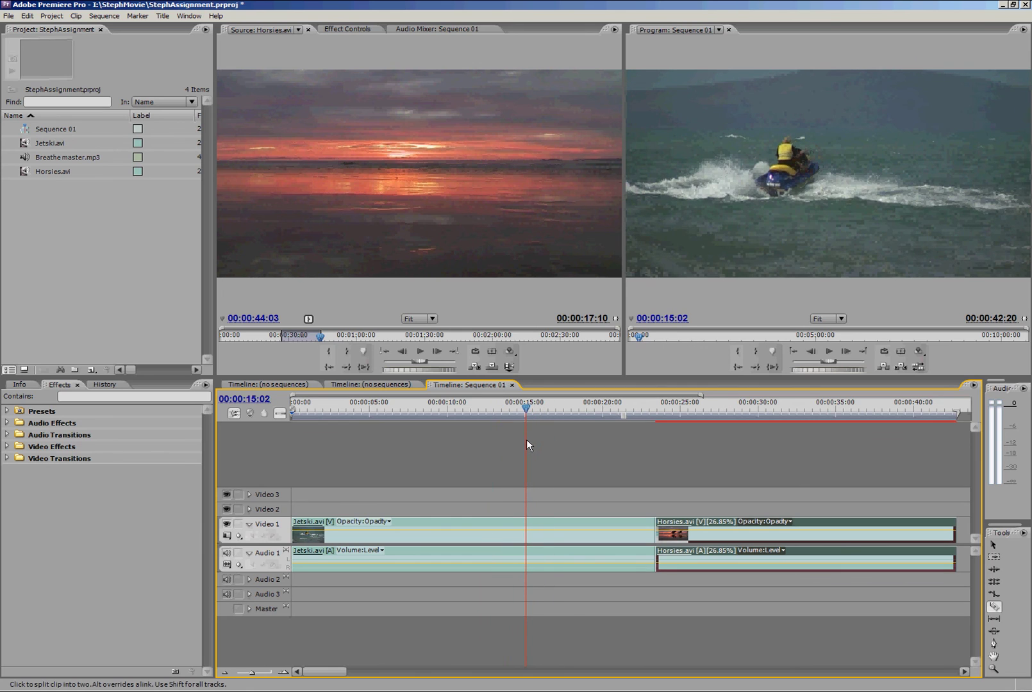
left_click(527, 540)
left_click(993, 545)
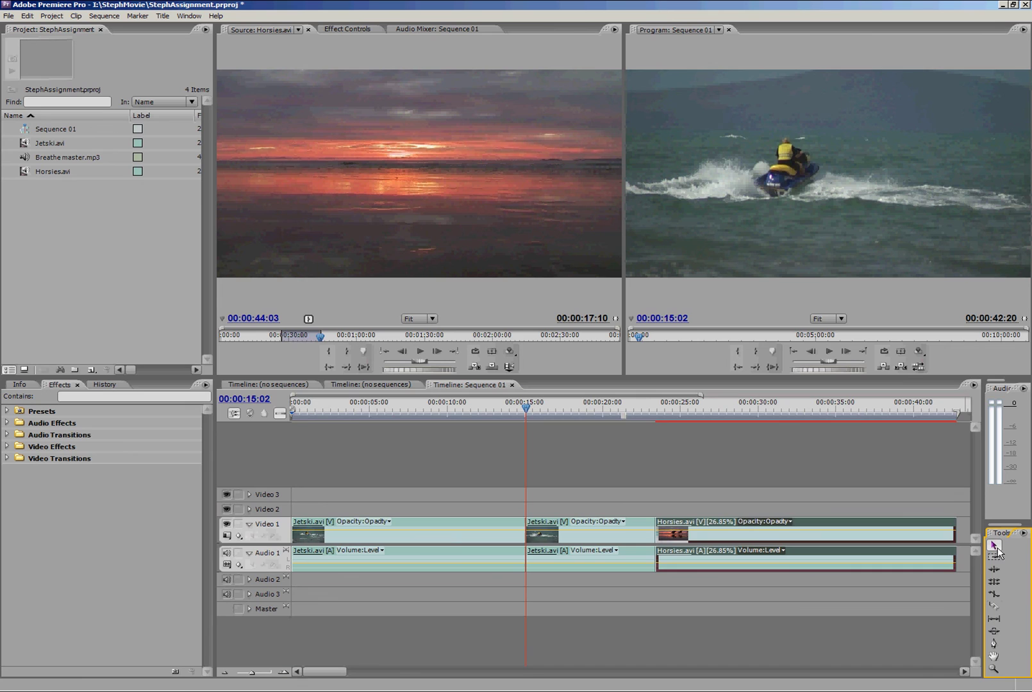
left_click(596, 543)
key("Delete")
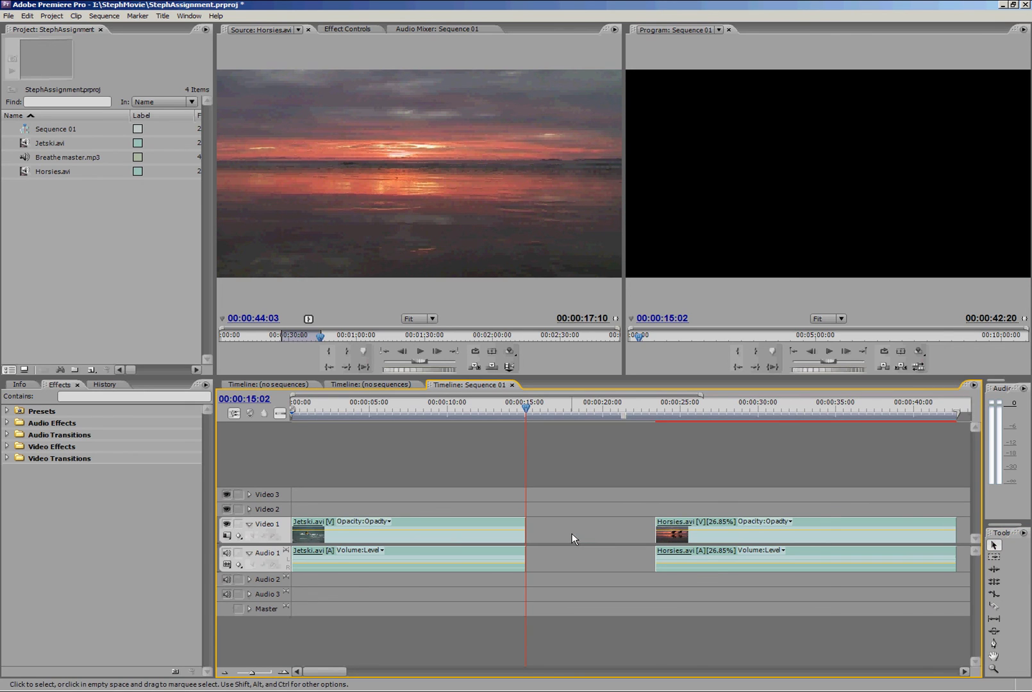